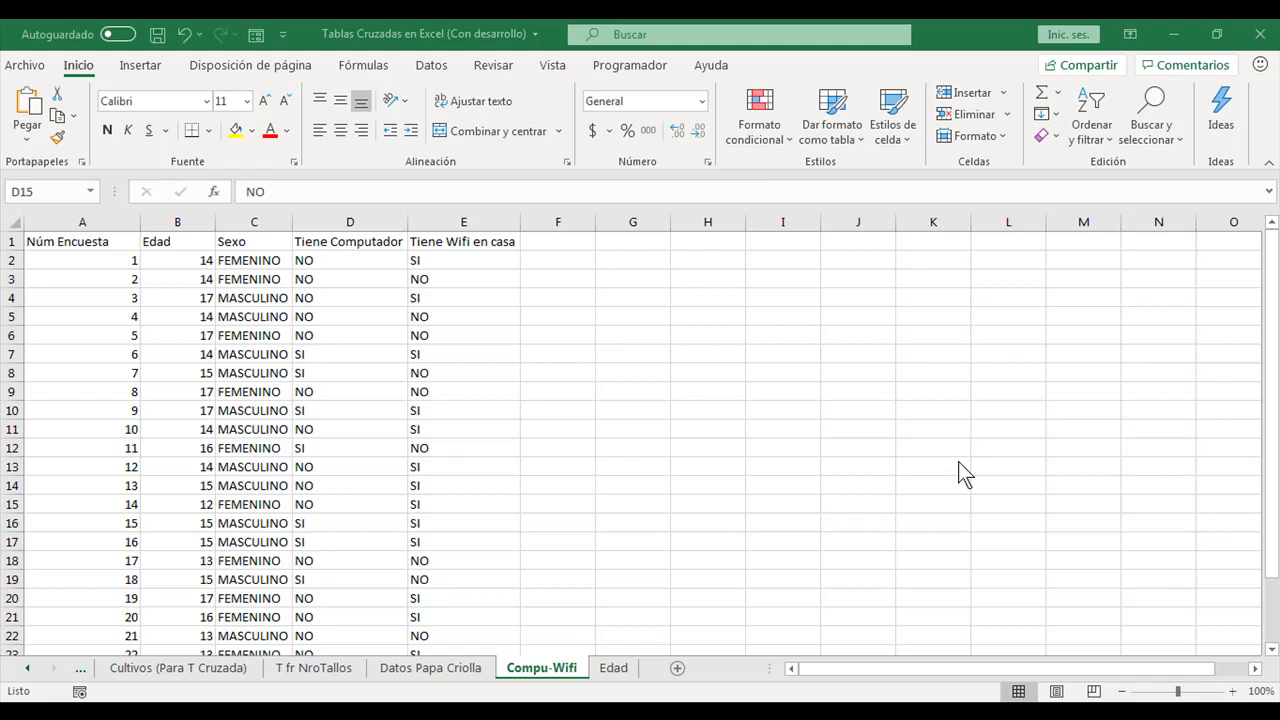
Look over the survey numbers, Sexo, computer, Wifi and age columns.
left_click(533, 425)
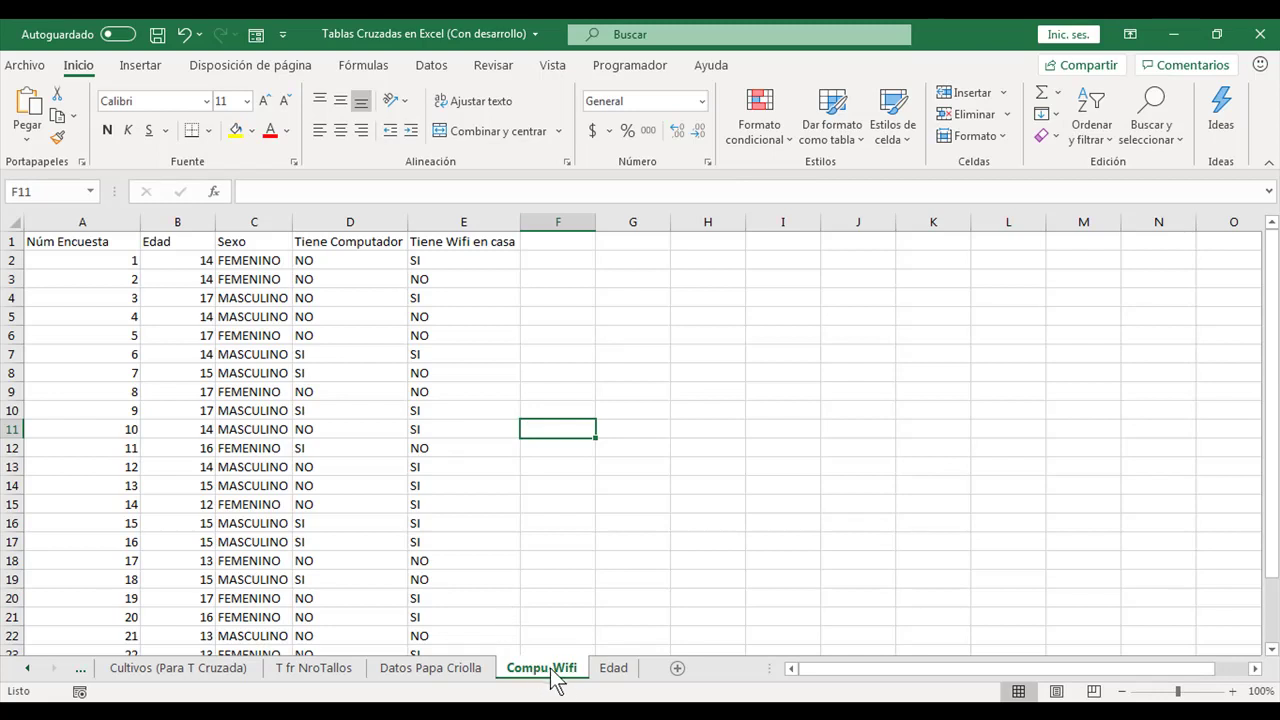
left_click(389, 498)
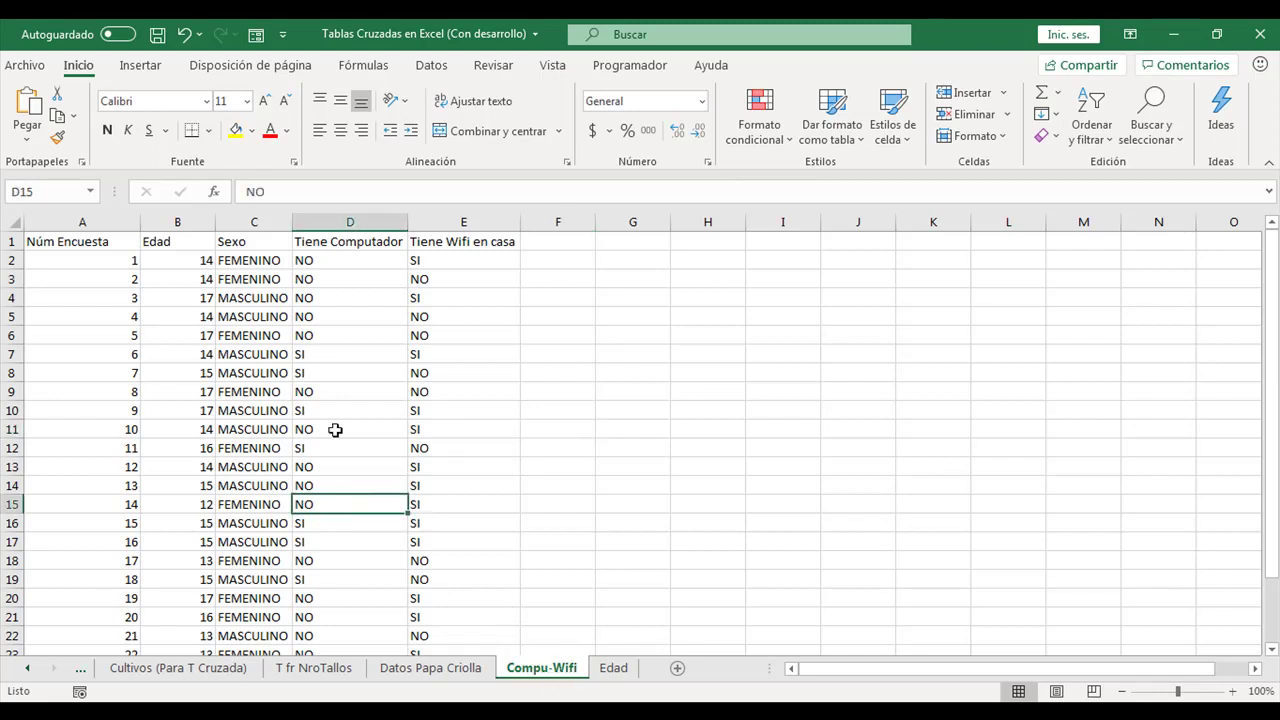
left_click(101, 268)
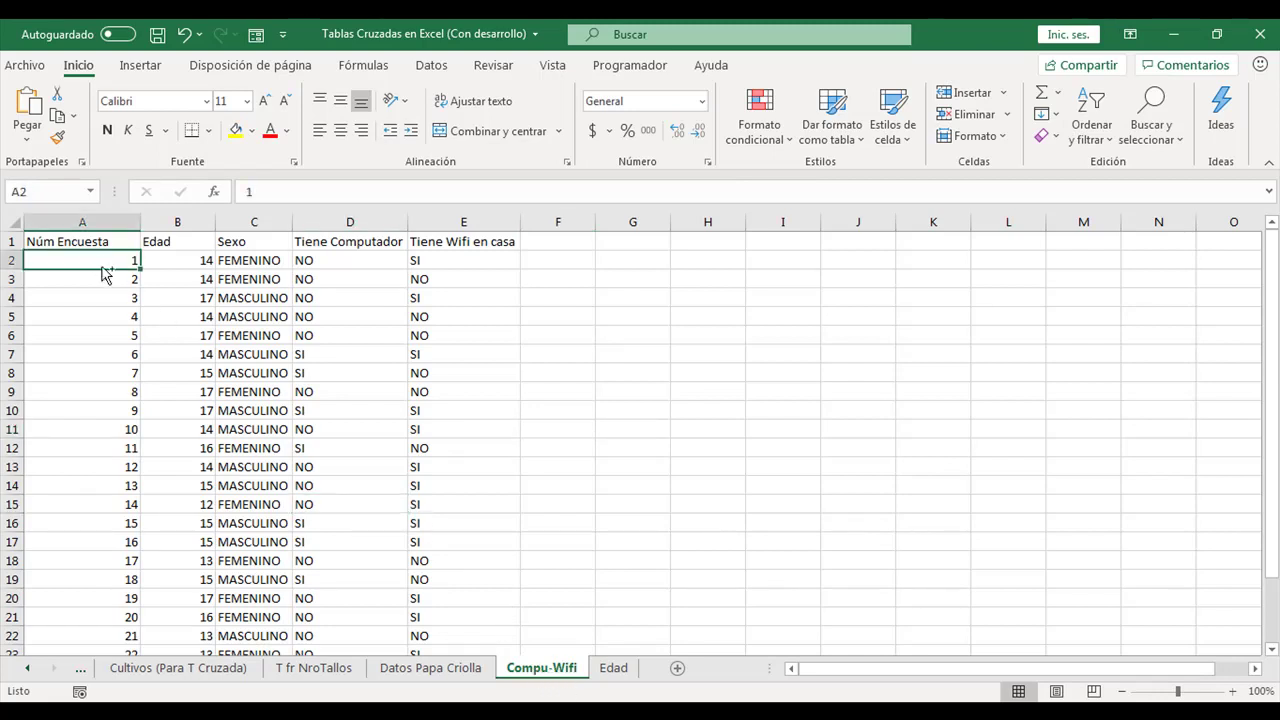
key("ctrl+Down")
scroll(101, 267, "up", 2)
left_click(101, 267, "shift")
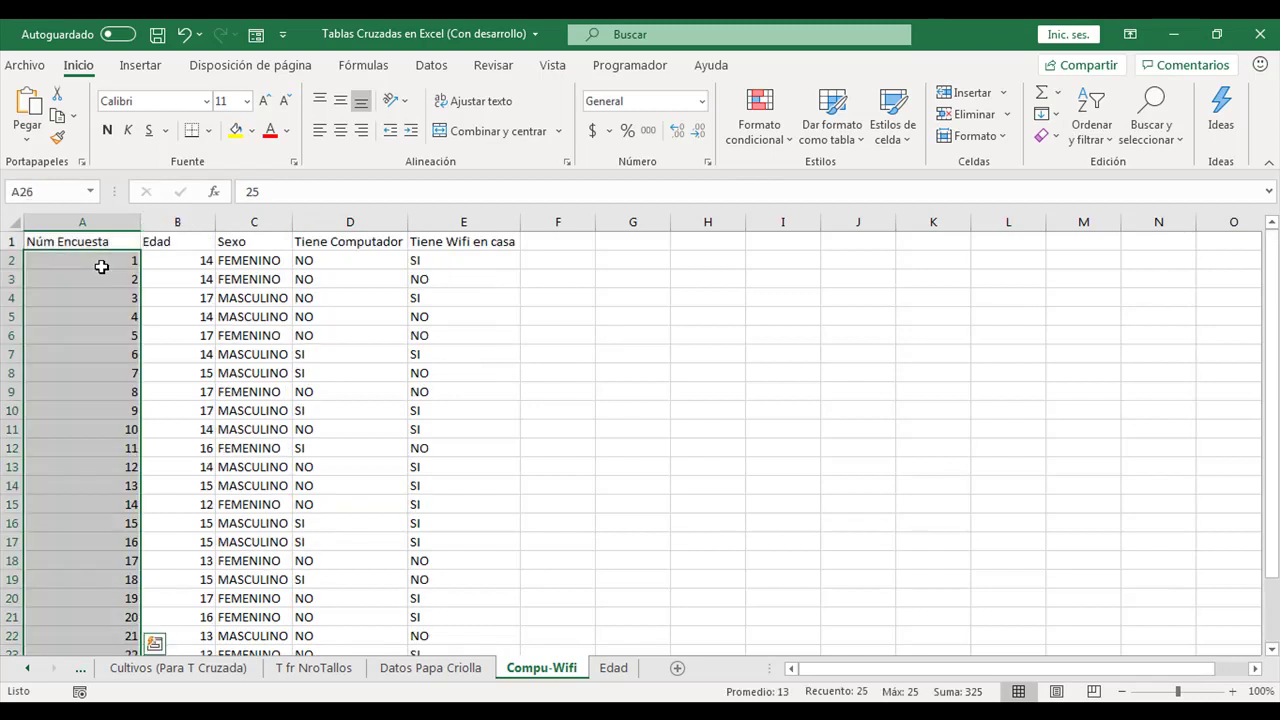
left_click(236, 260)
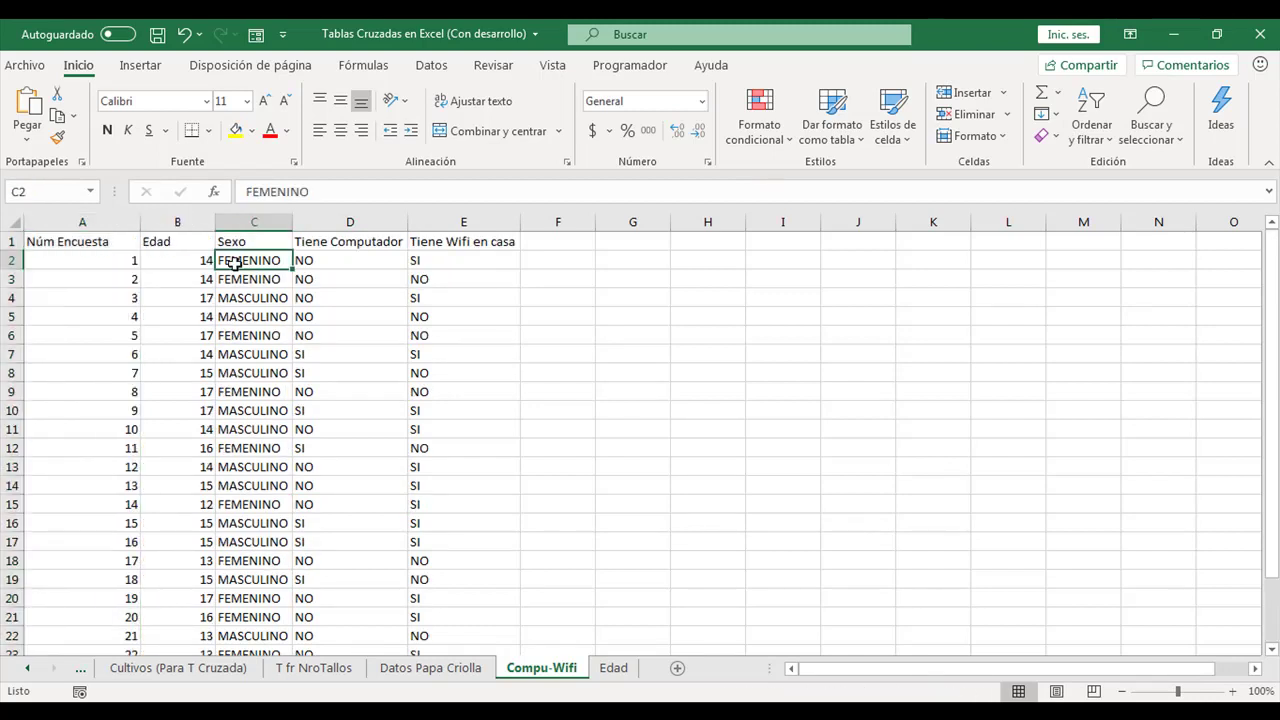
left_click(310, 262)
left_click(355, 365)
left_click(459, 277)
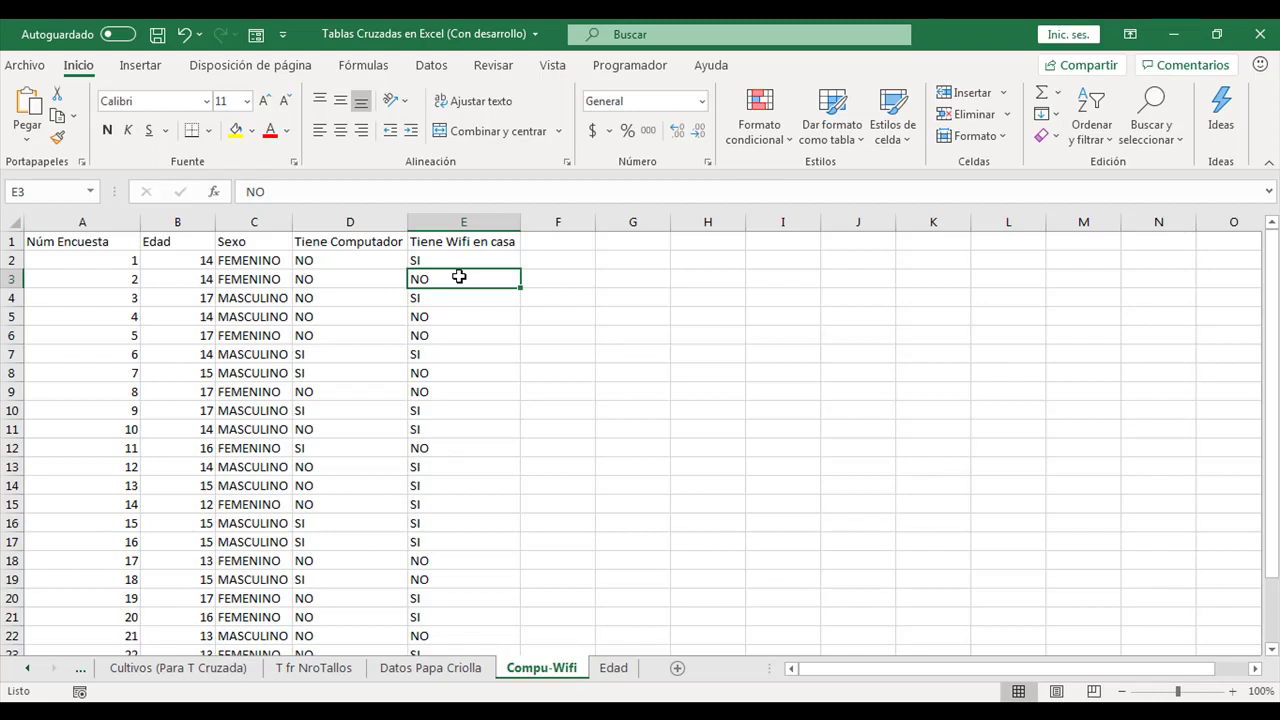
left_click(196, 410)
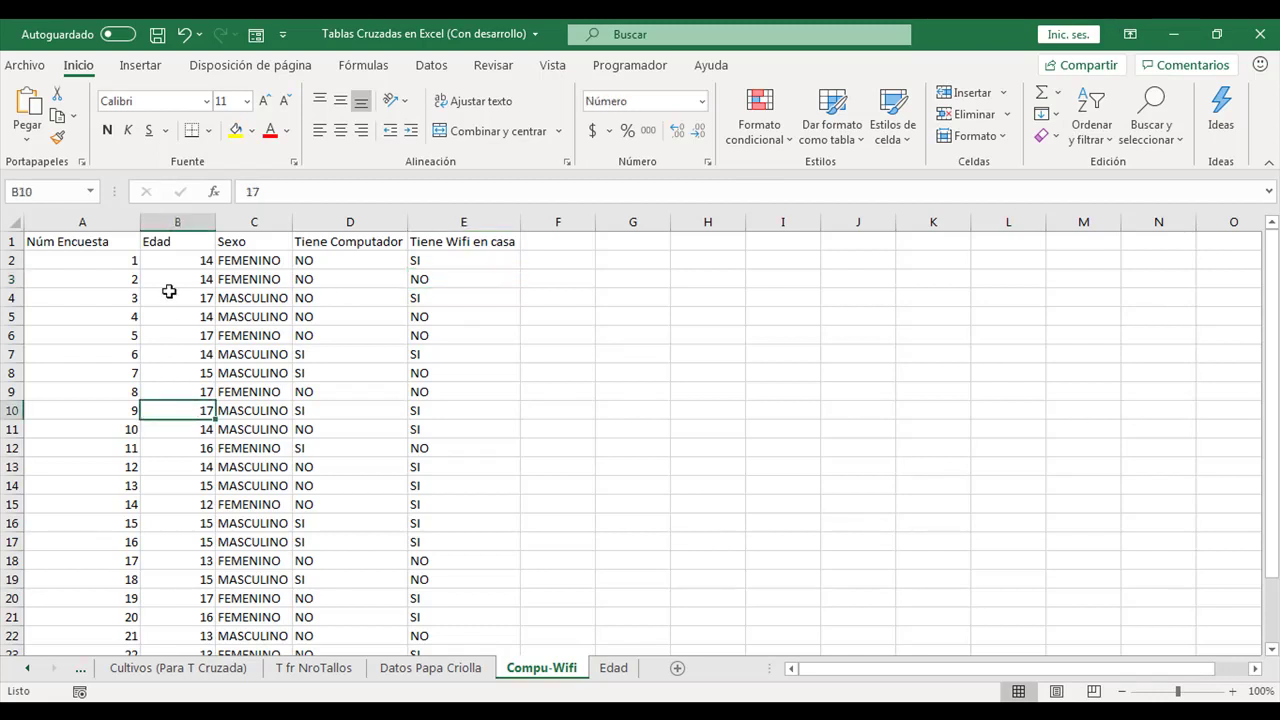
left_click(167, 268)
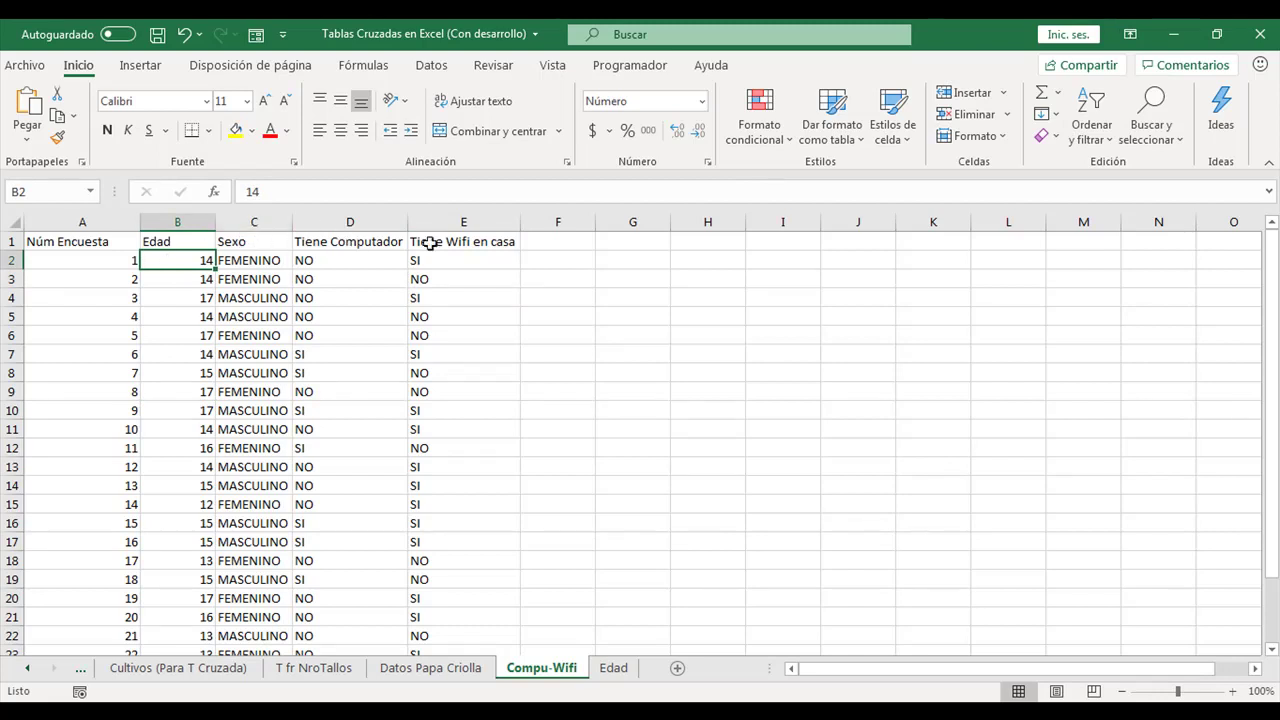
Select the survey numbers and ages, then move to the empty cell below age B26.
left_click_drag(105, 241, 185, 383)
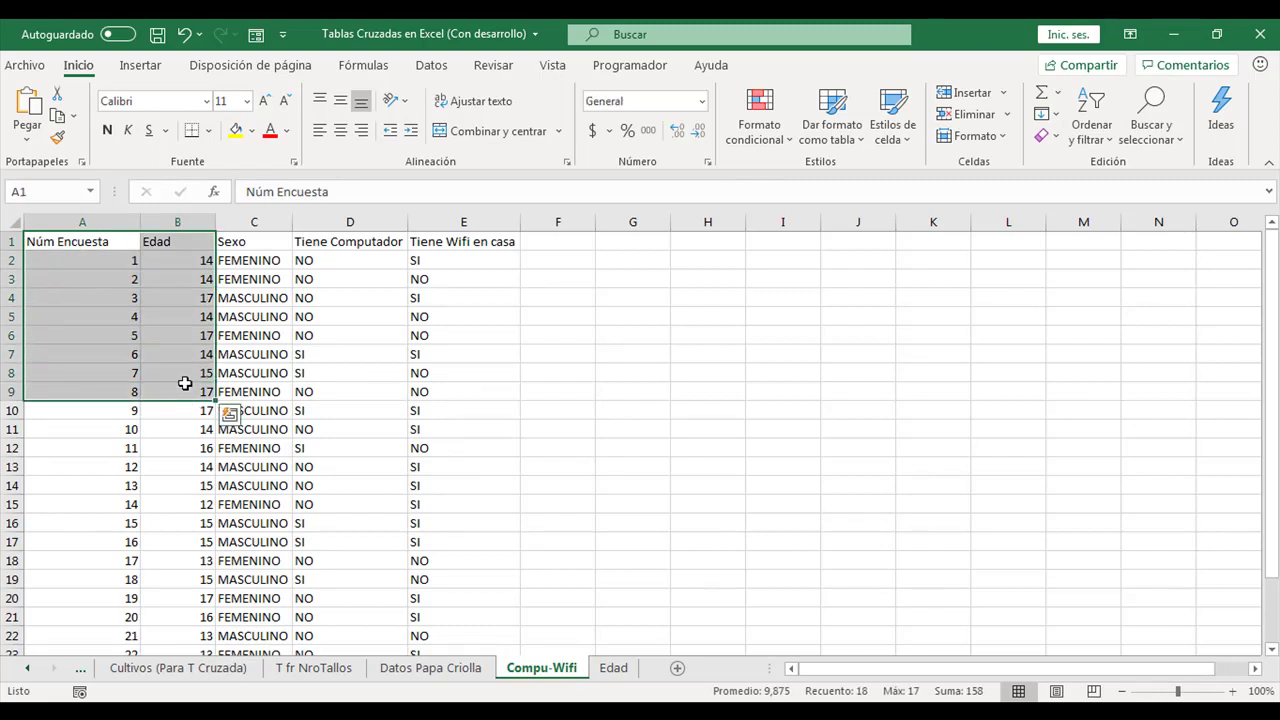
left_click(176, 262)
key("Left")
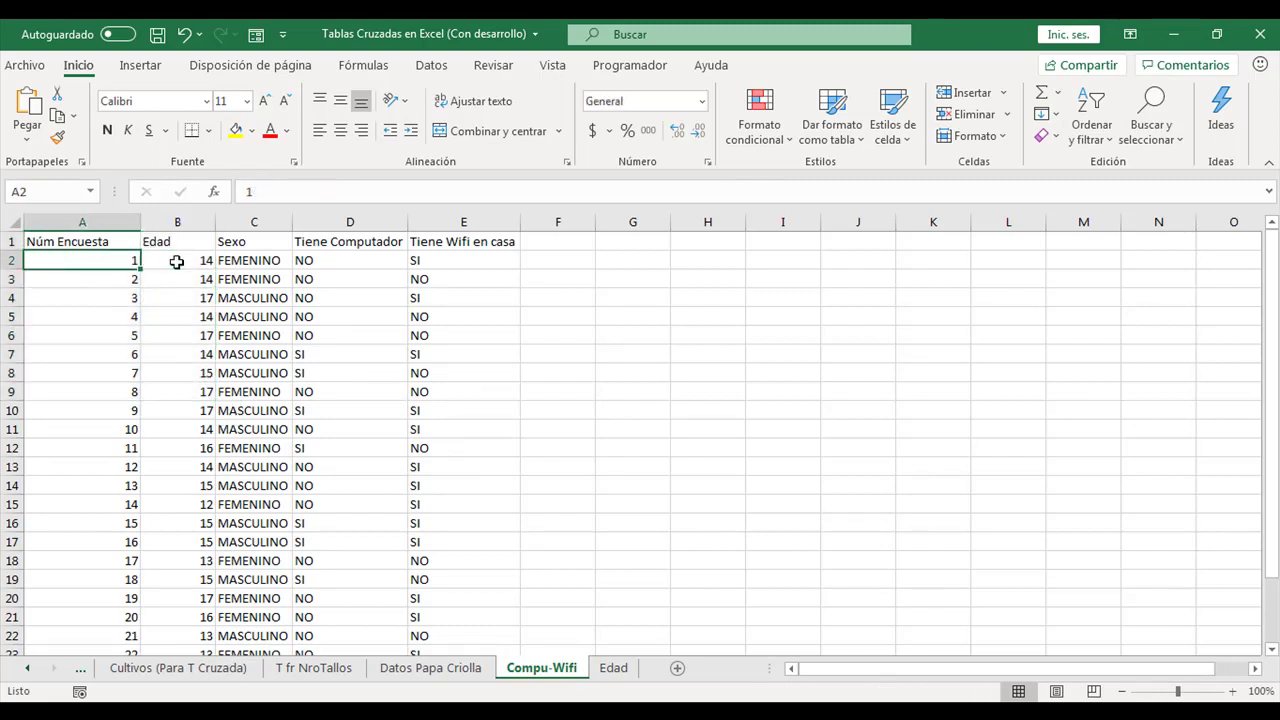
key("ctrl+Down")
key("Right")
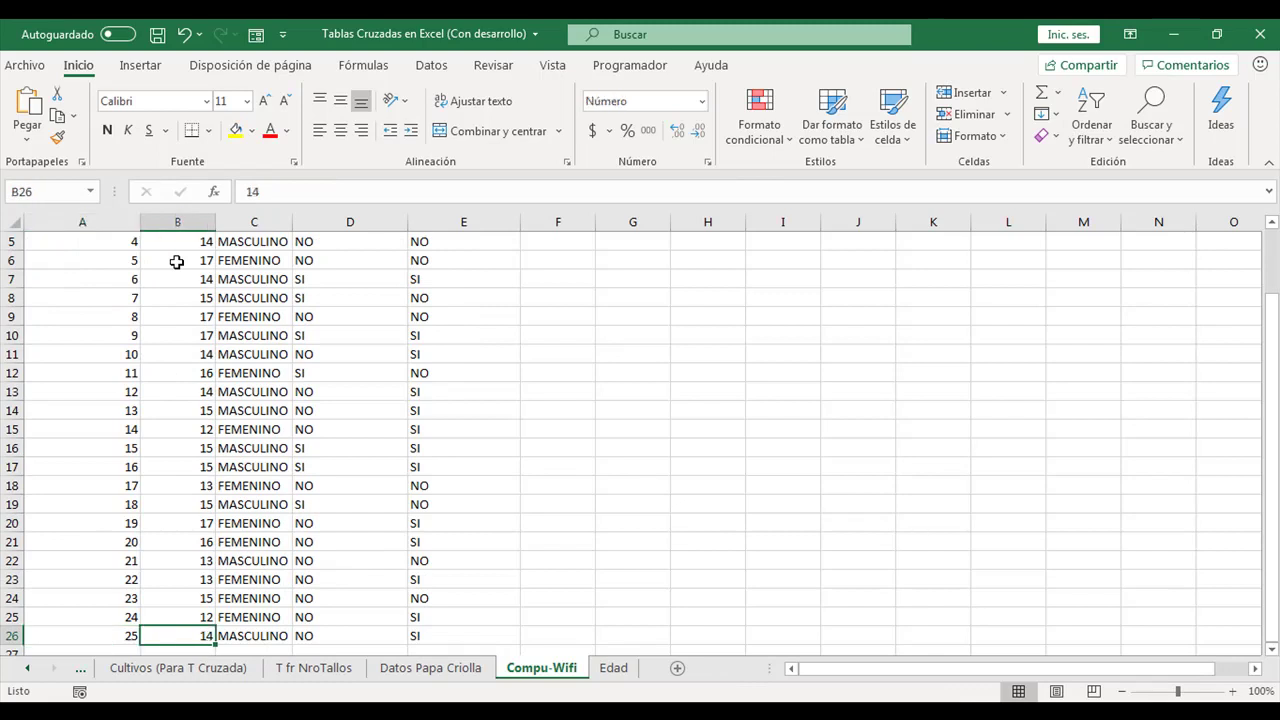
key("ctrl+Up")
key("Down")
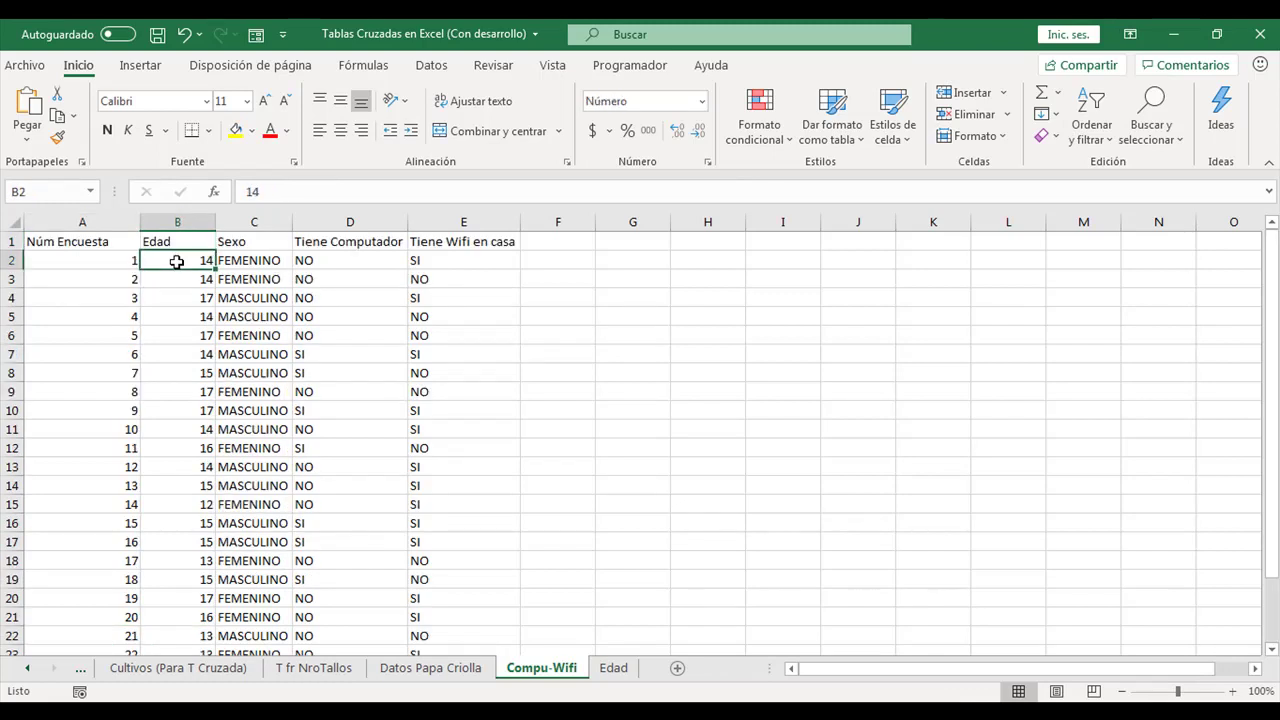
key("Up")
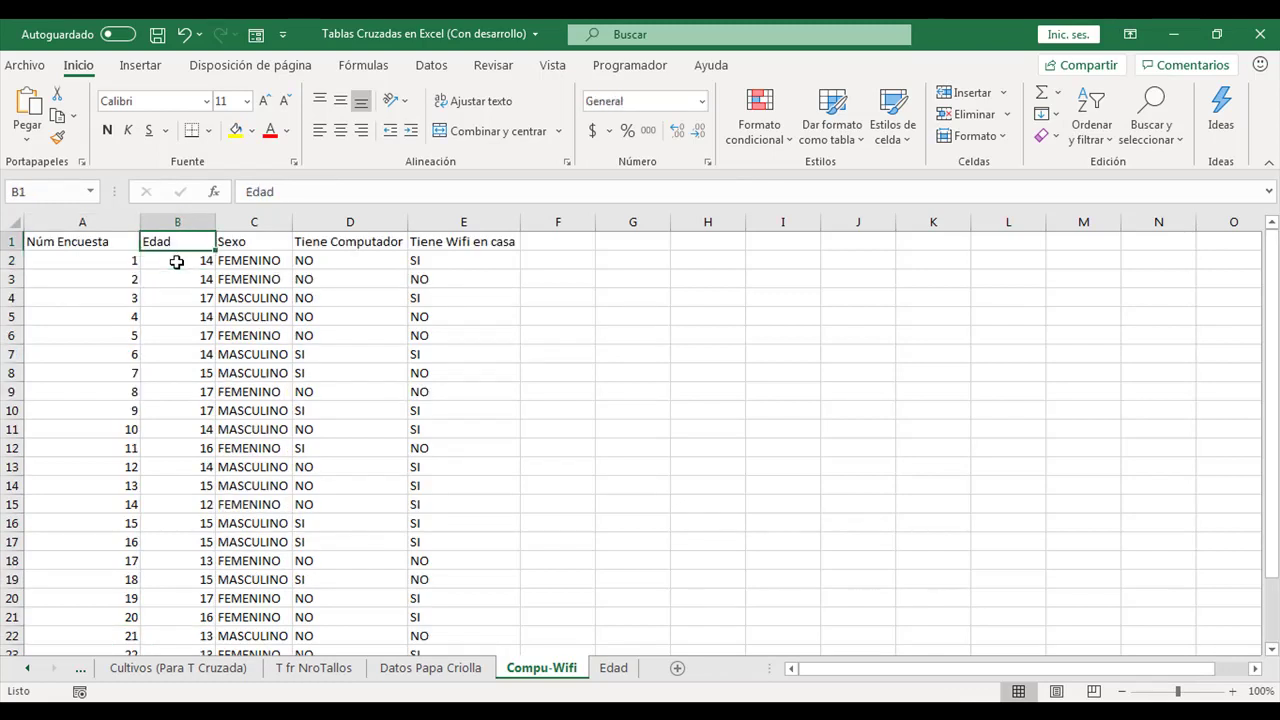
key("ctrl+Down")
key("Down")
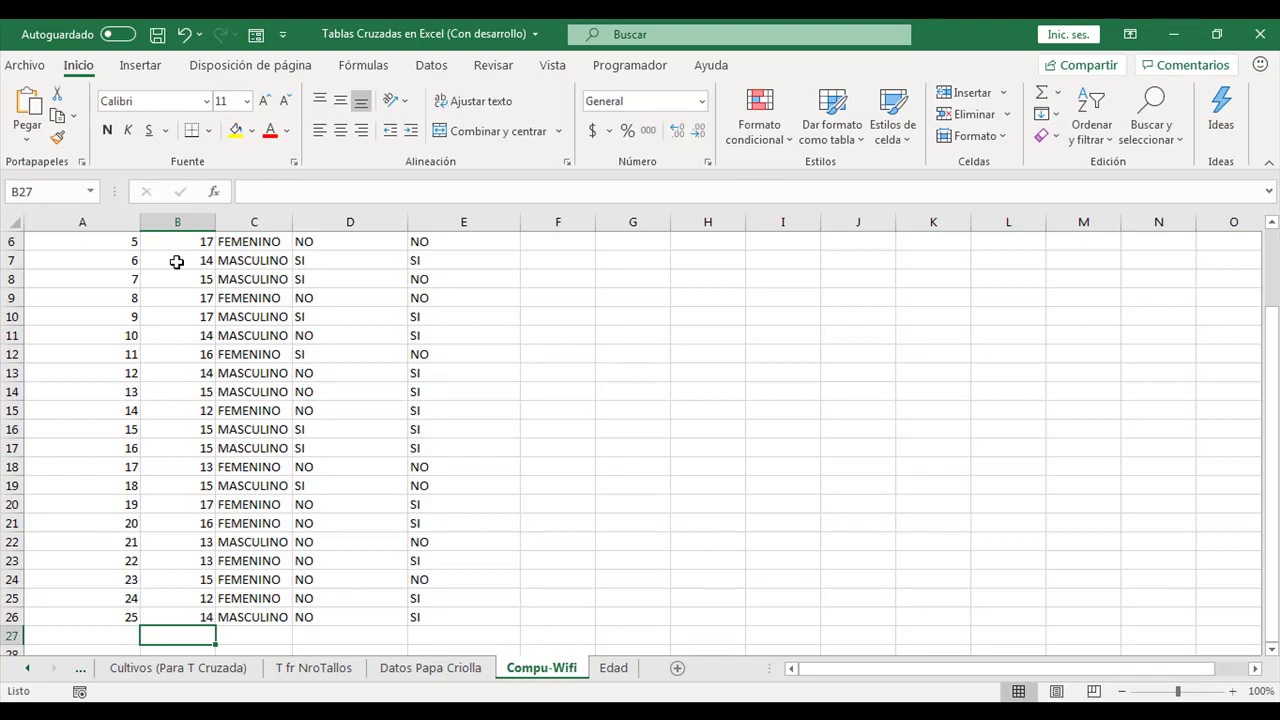
Enter =PROMEDIO(B2:B26) in B27 to average the ages.
type("+pro")
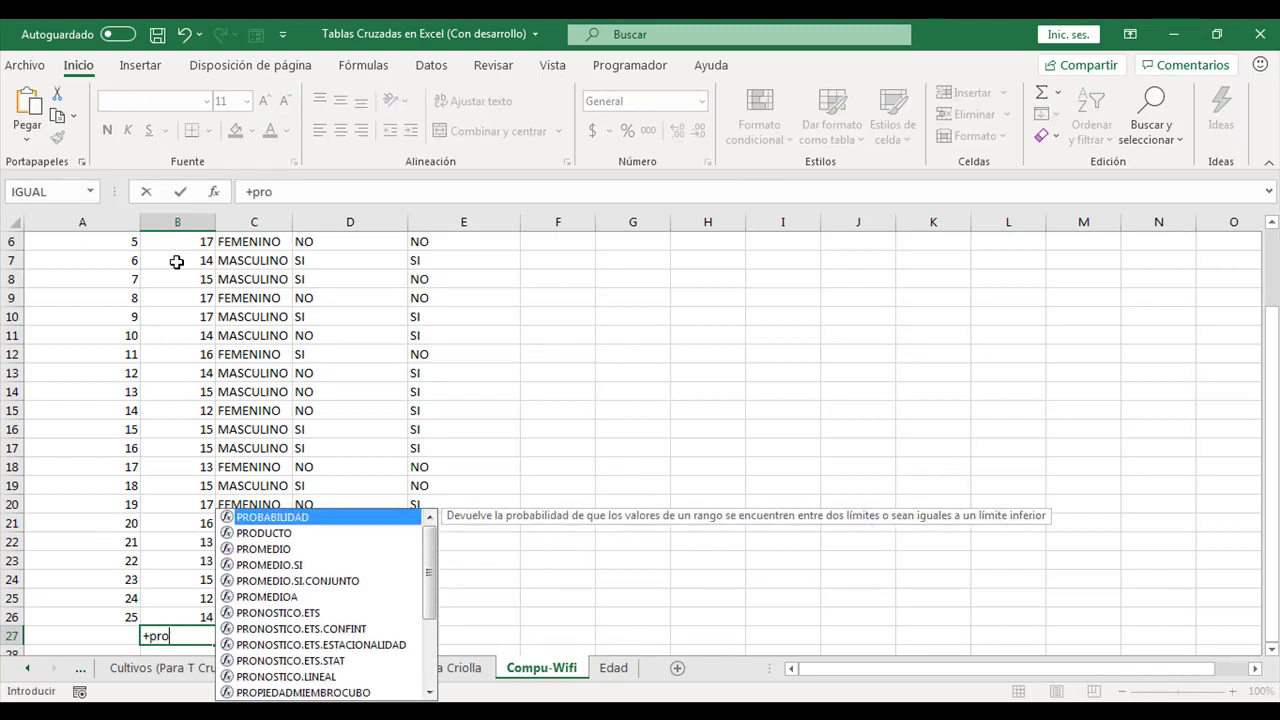
type("m")
key("Tab")
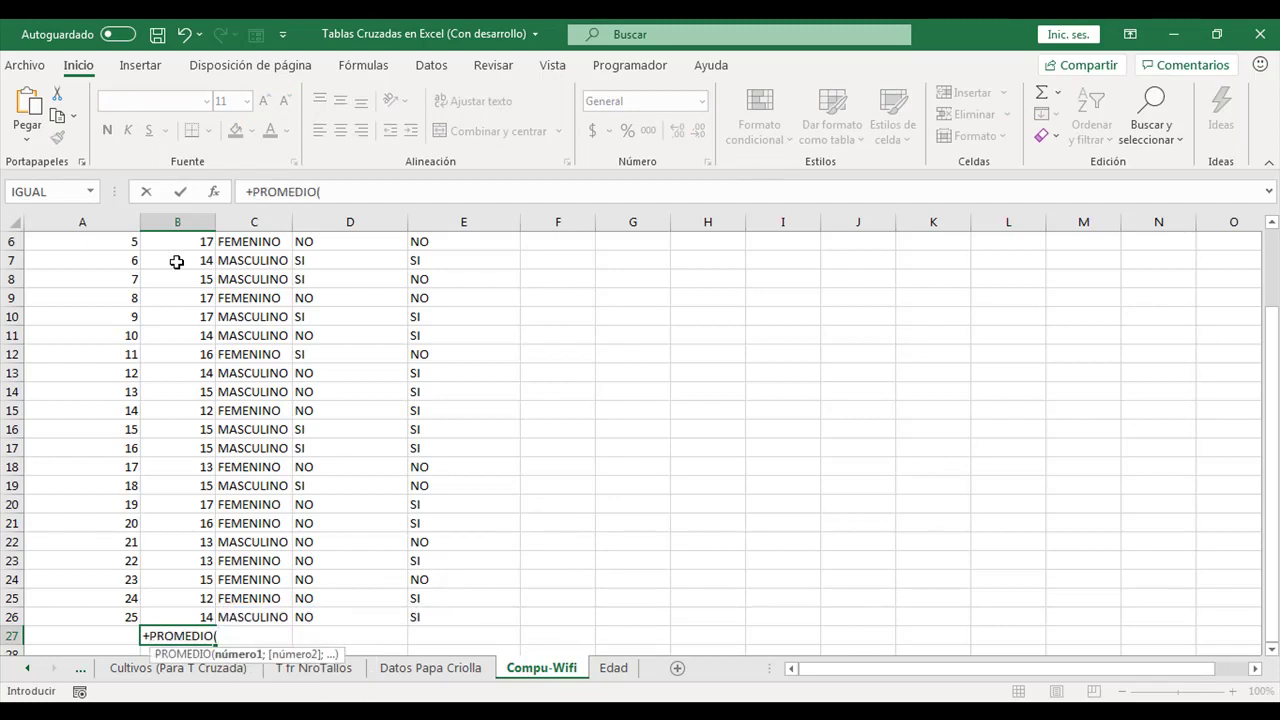
key("Up")
key("ctrl+shift+Up")
key("shift+Down")
type(")")
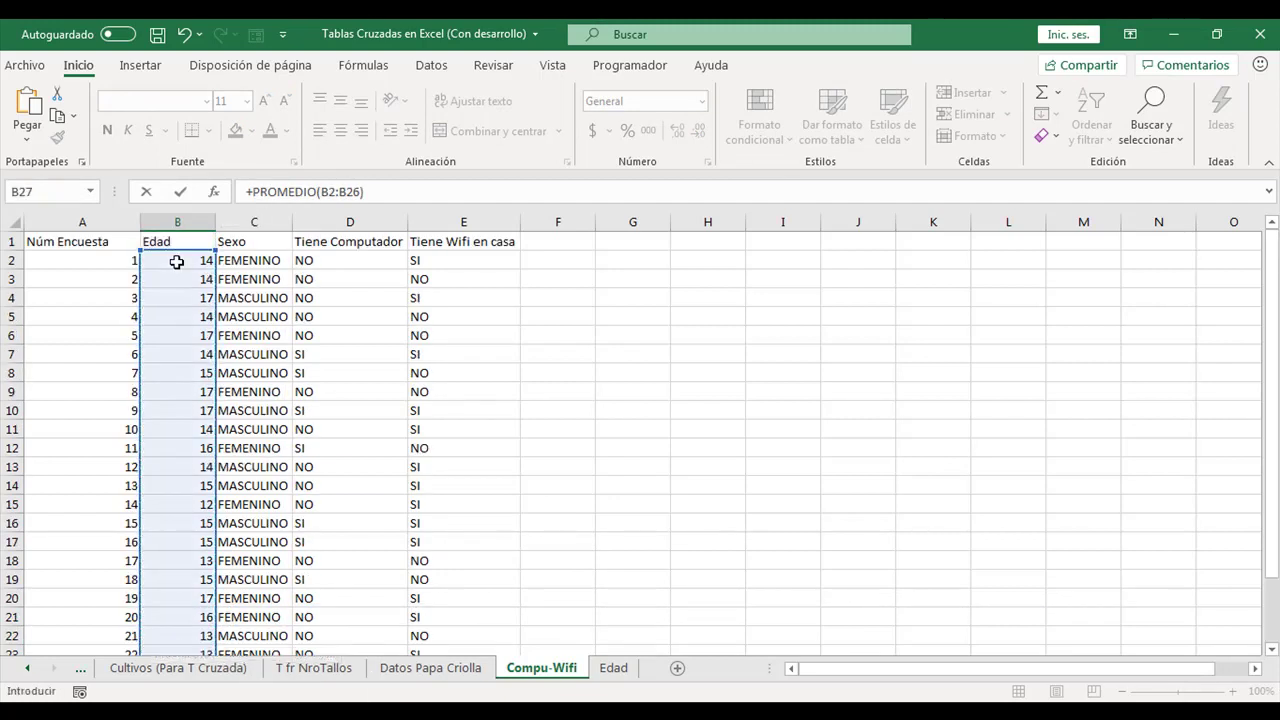
key("Escape")
type("+")
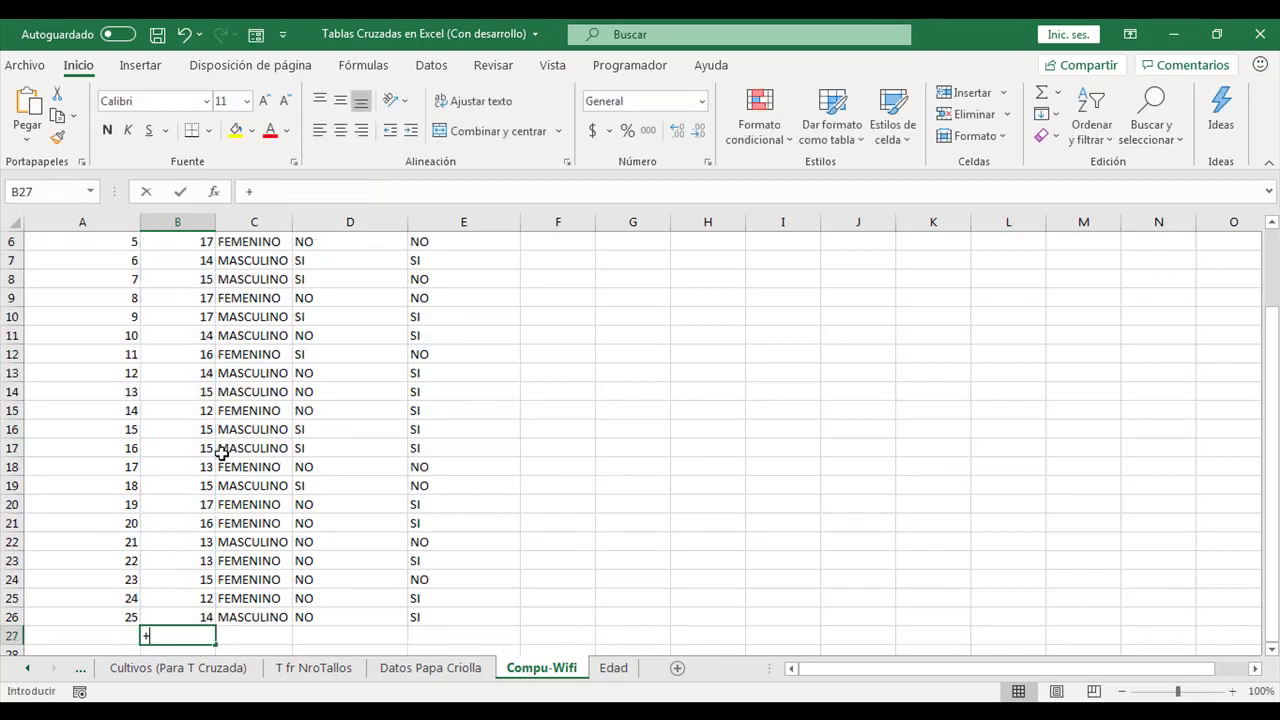
type("promedio")
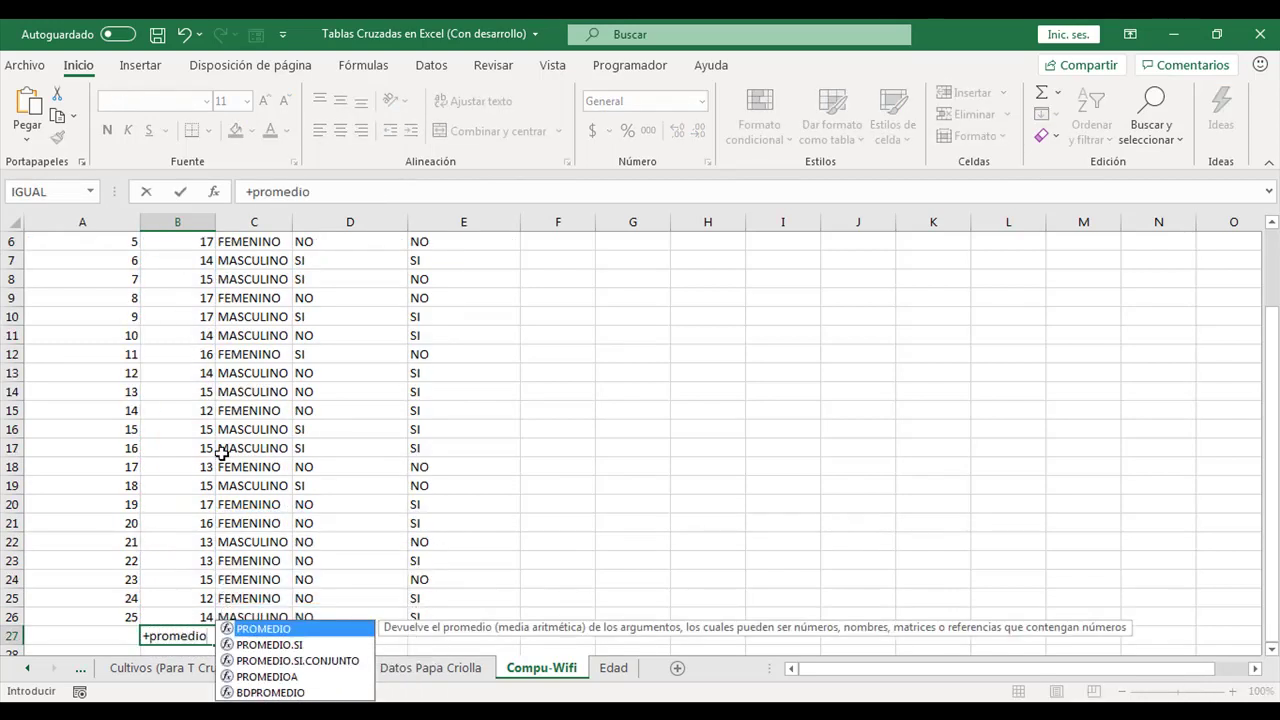
type("(")
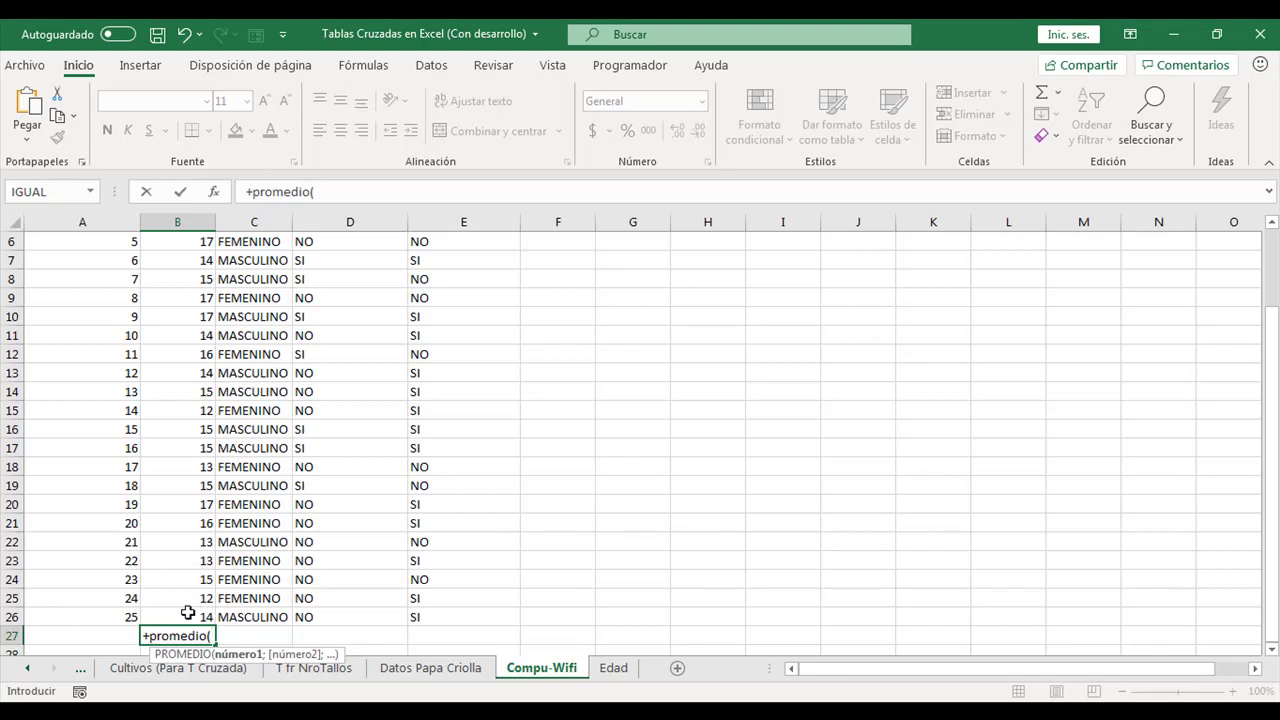
left_click_drag(180, 614, 168, 261)
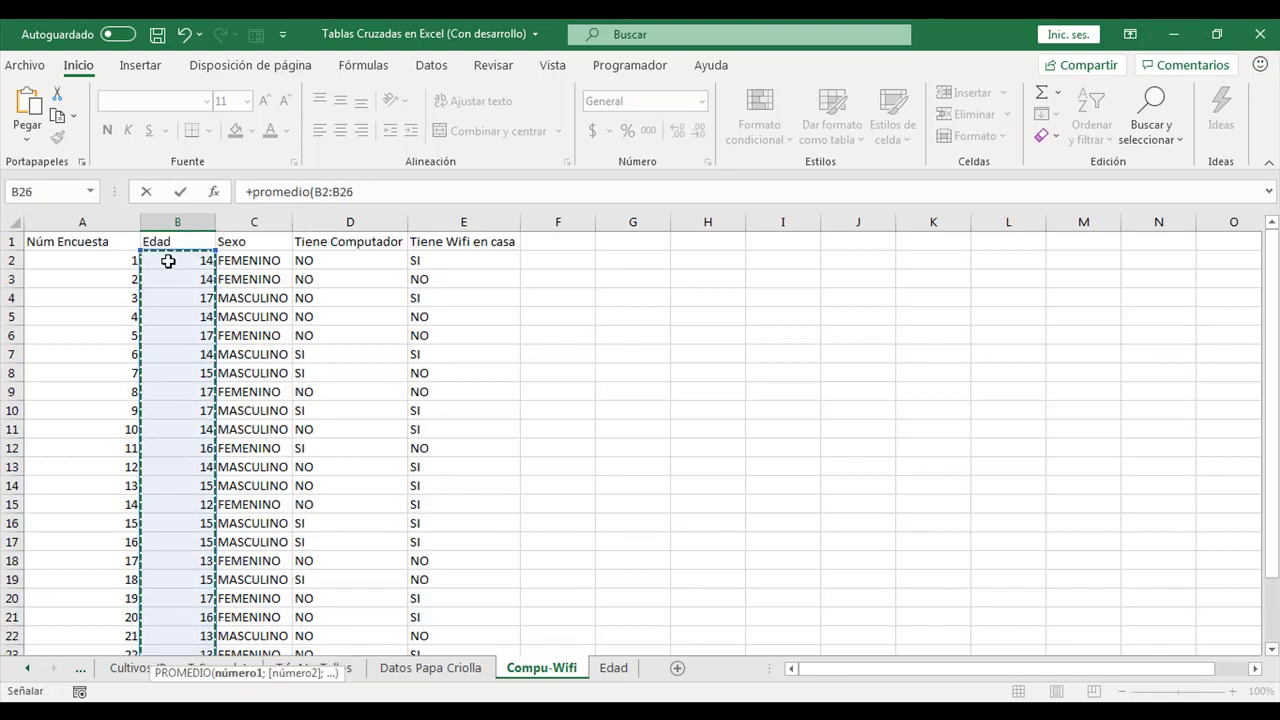
key("Return")
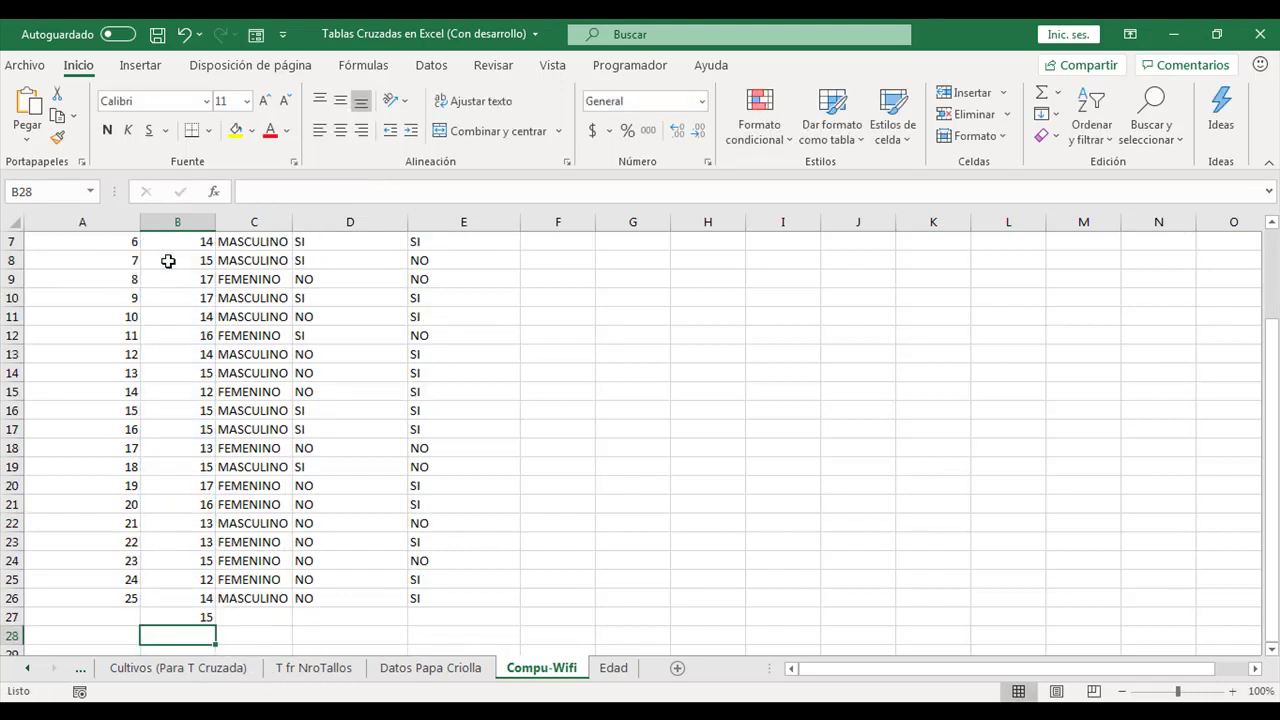
Show the average age with two decimals, then clear it from B27.
double_click(171, 615)
key("Escape")
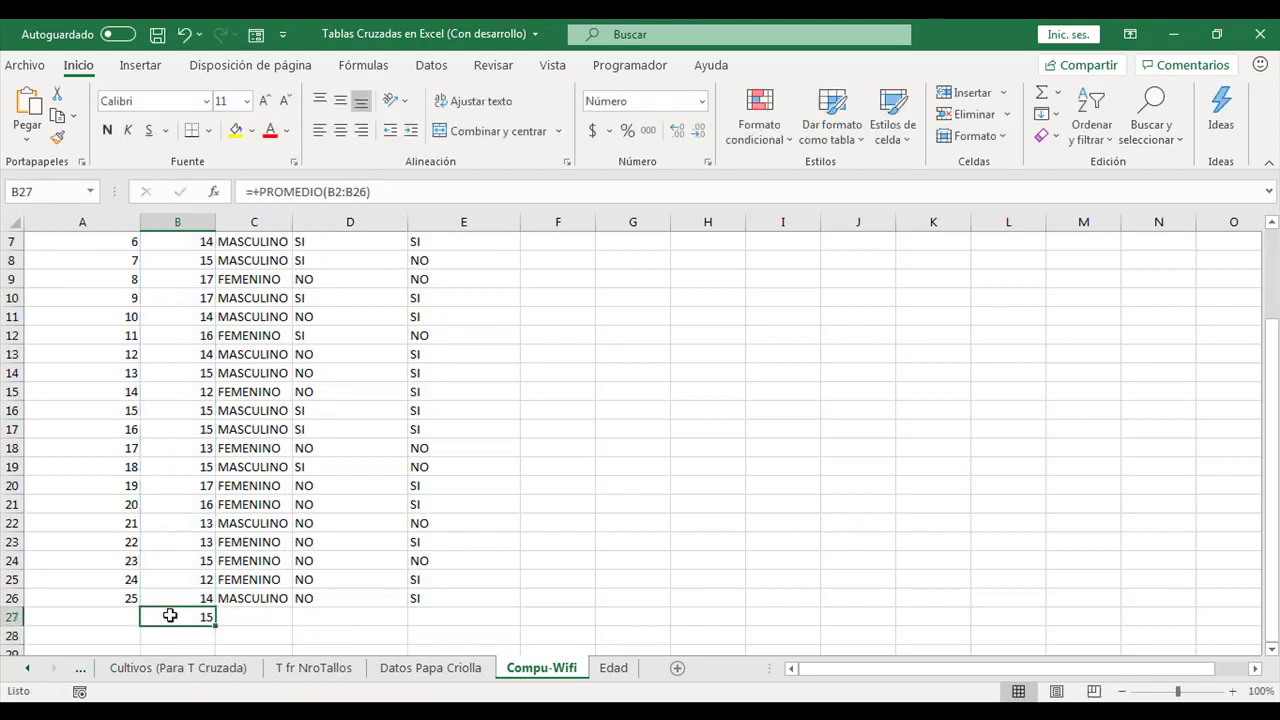
left_click(677, 131)
left_click(677, 131)
key("Delete")
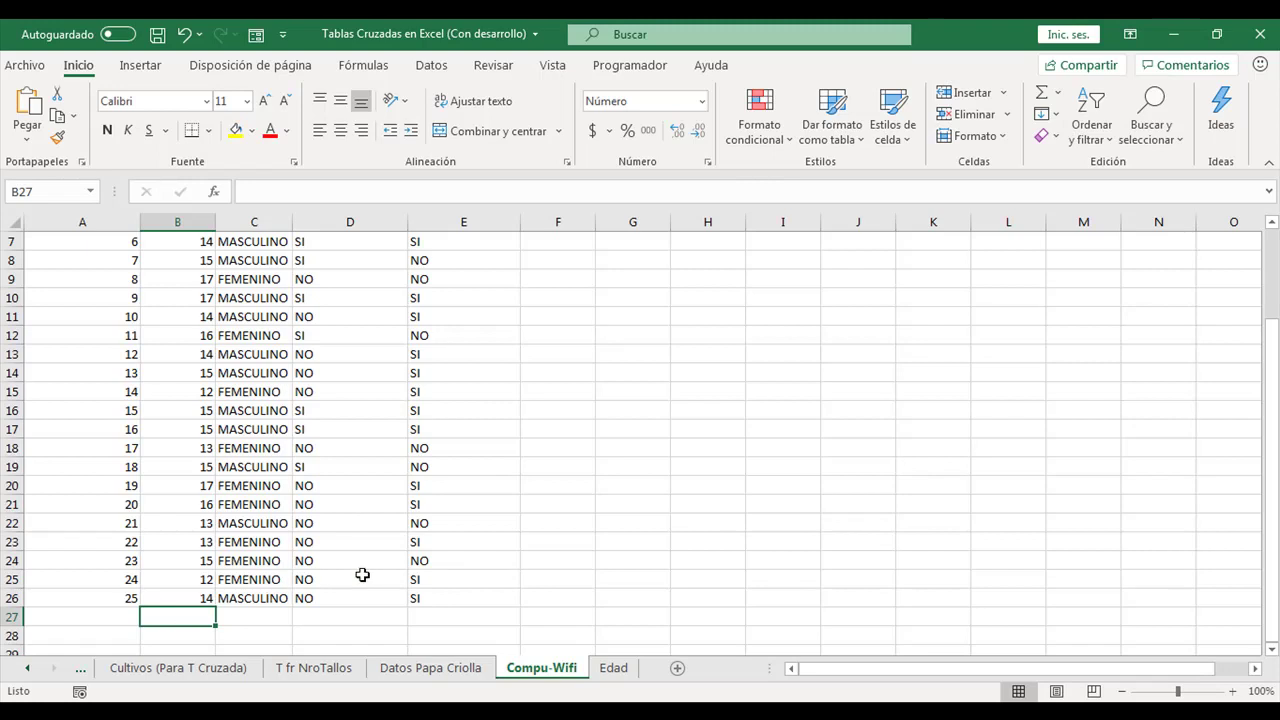
Add filters to columns A–E and start a pivot table from 'Compu-Wifi'!$A:$E.
left_click(431, 580)
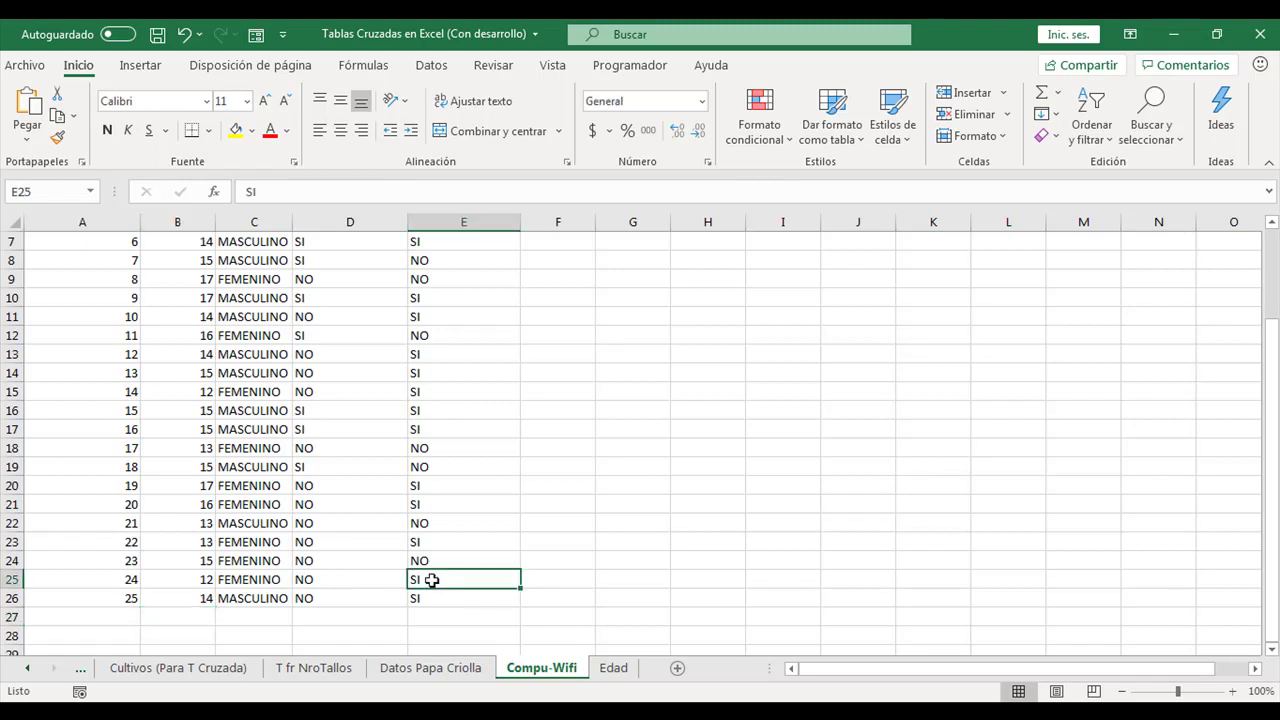
key("ctrl+Up")
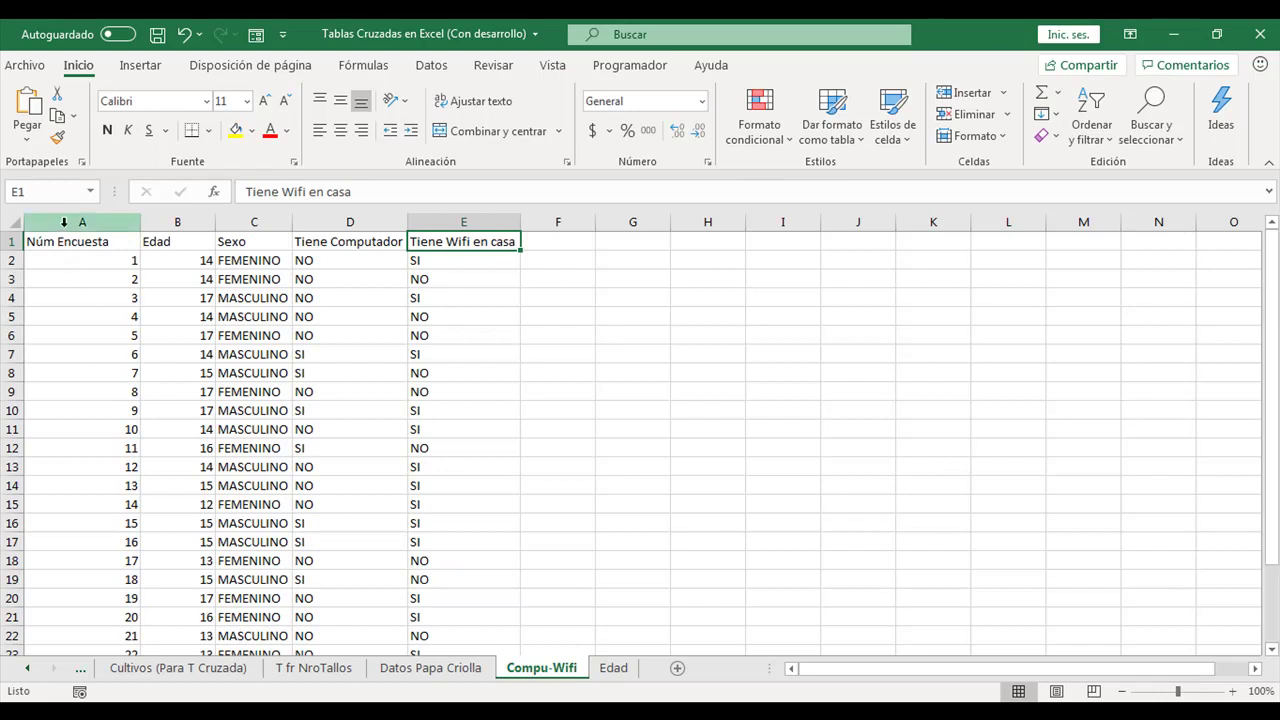
left_click_drag(62, 218, 440, 218)
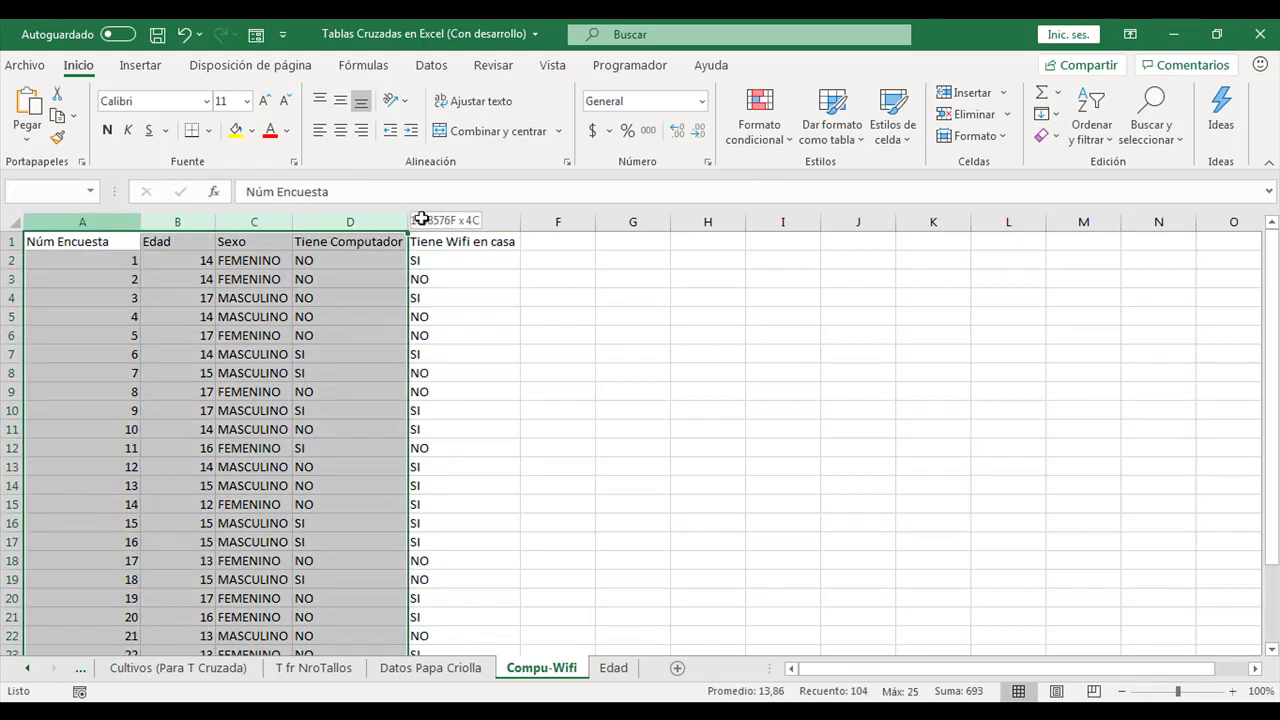
left_click(432, 65)
left_click(654, 110)
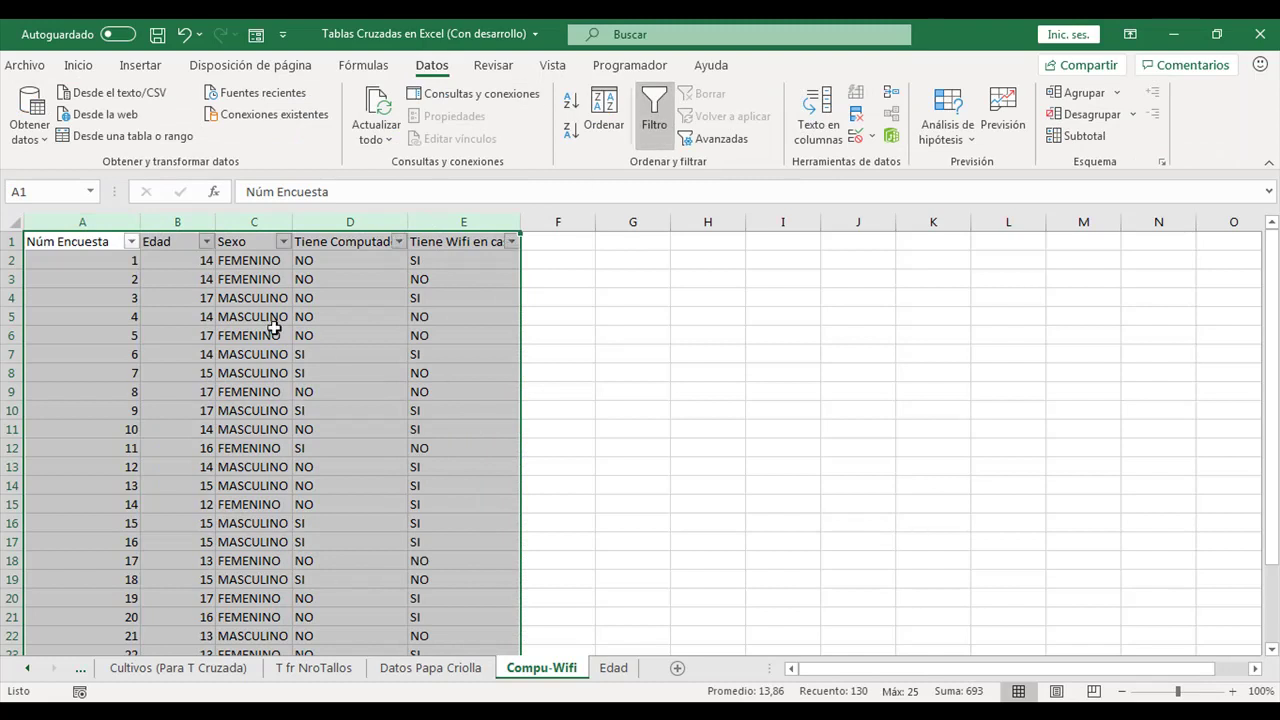
left_click(129, 68)
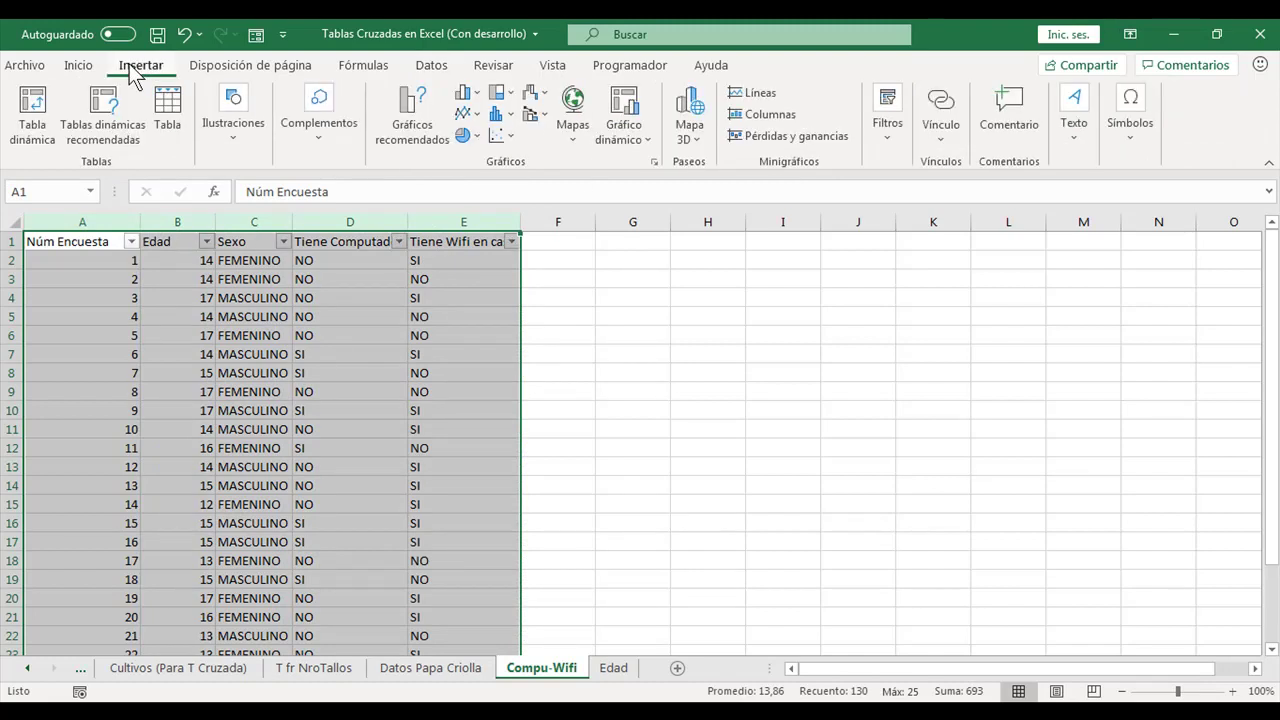
left_click(32, 110)
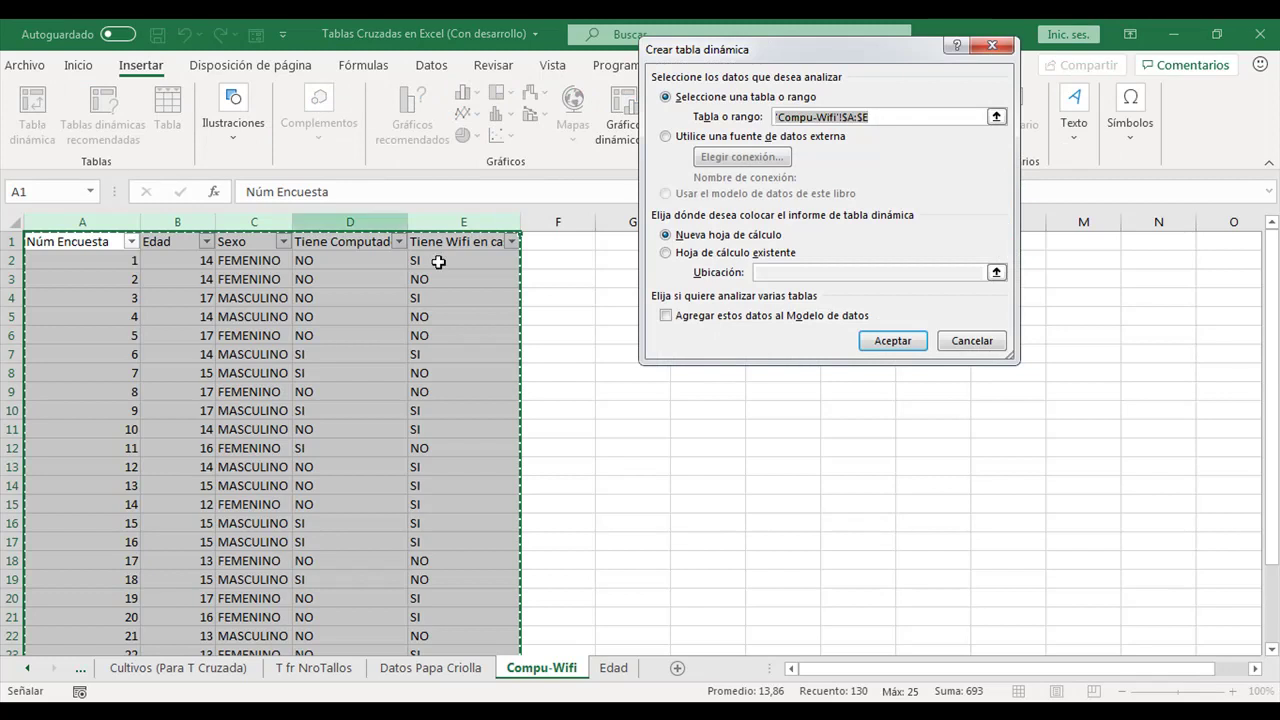
Create the pivot on a new sheet with Edad as rows and Suma de Núm Encuesta as values.
left_click(887, 341)
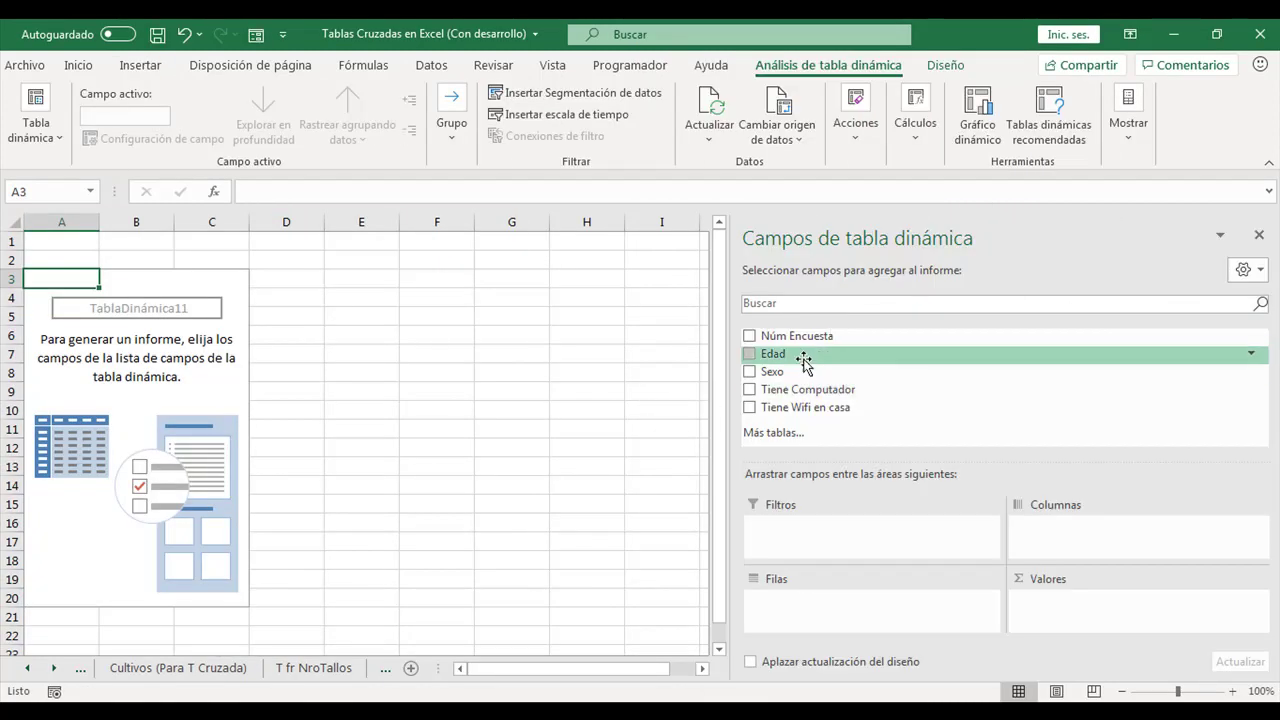
mouse_move(804, 362)
left_mouse_down()
mouse_move(810, 628)
mouse_move(797, 584)
mouse_move(797, 619)
mouse_move(782, 358)
mouse_move(803, 618)
left_mouse_up()
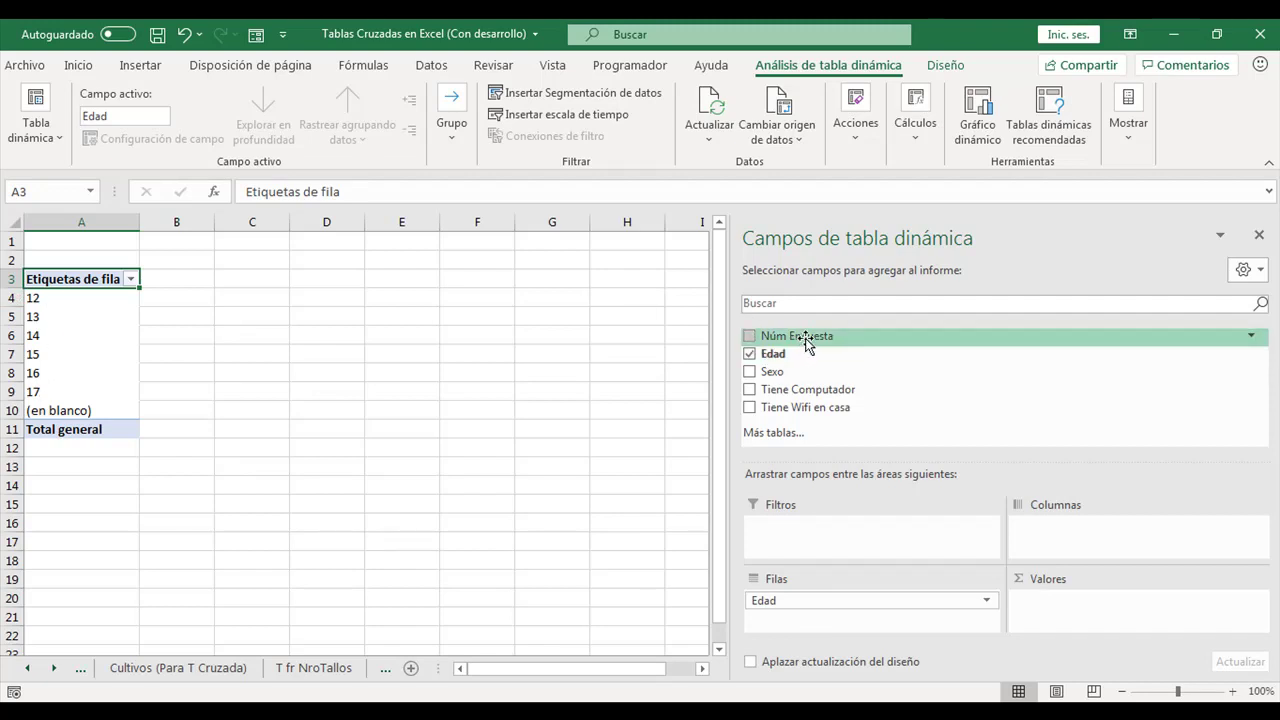
left_click_drag(806, 343, 1065, 622)
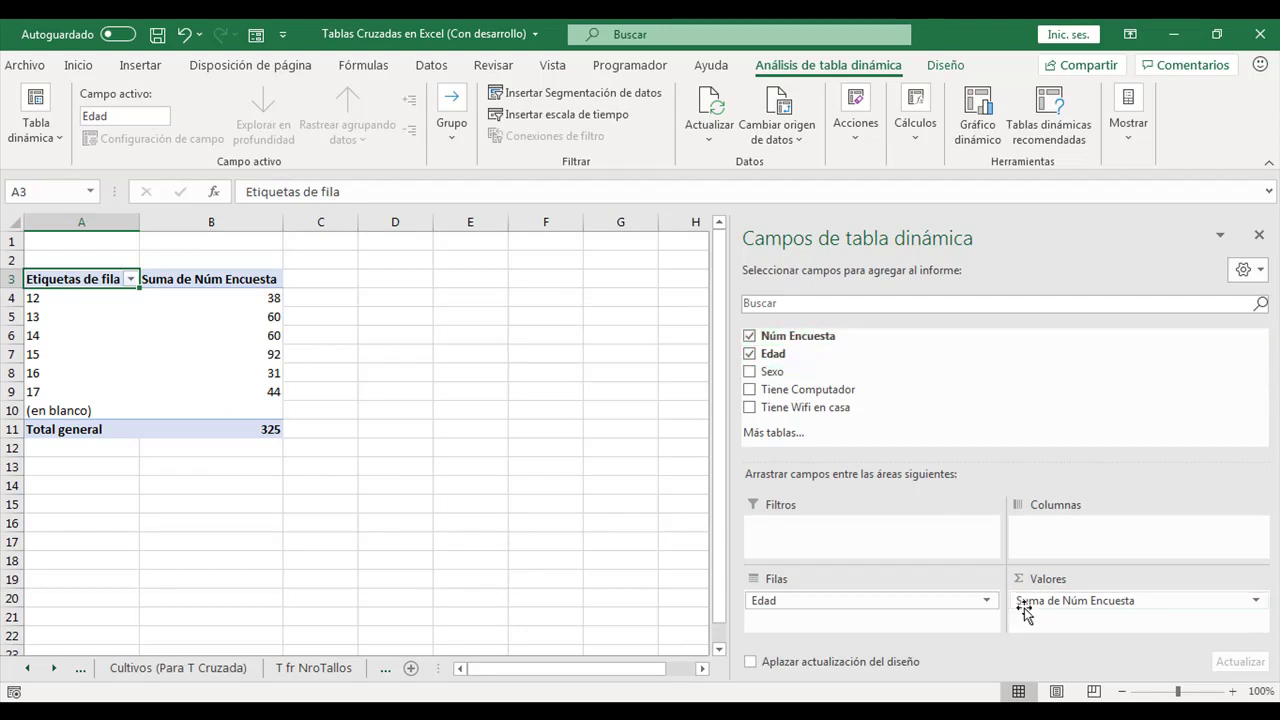
Summarize Núm Encuesta by count, giving 2, 3, 7, 6, 2, 5 respondents per age.
right_click(239, 310)
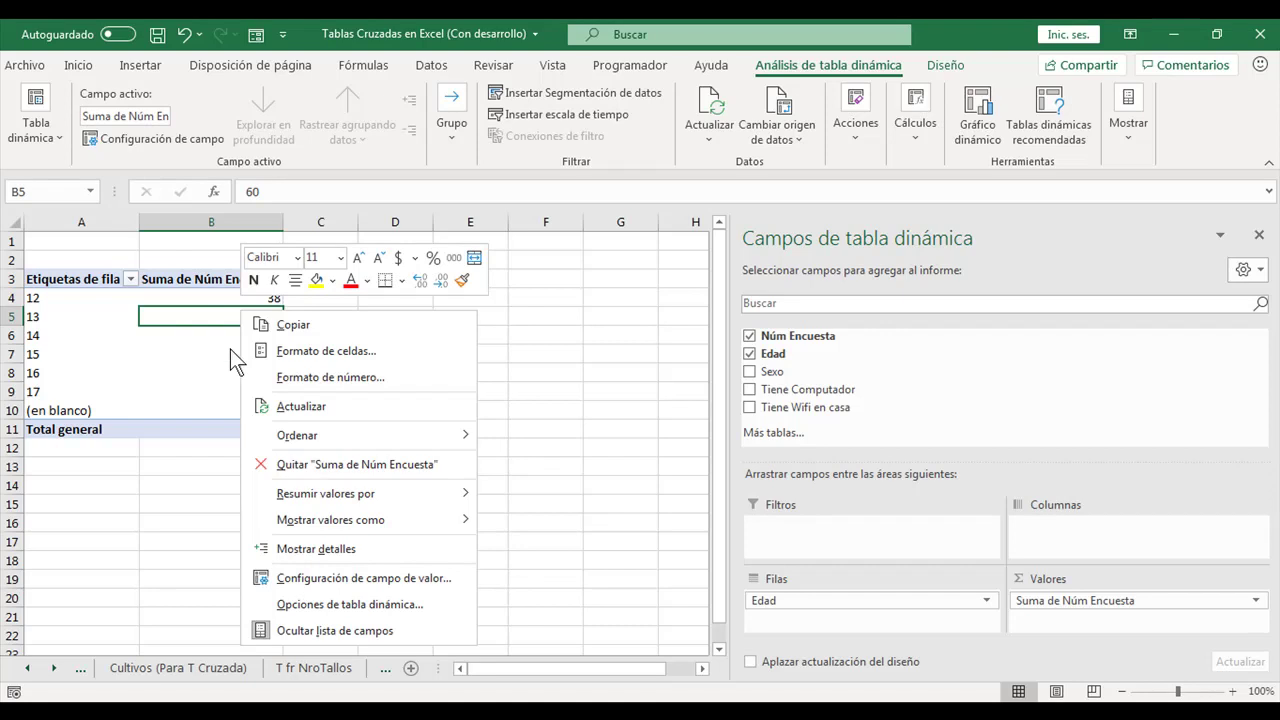
mouse_move(336, 523)
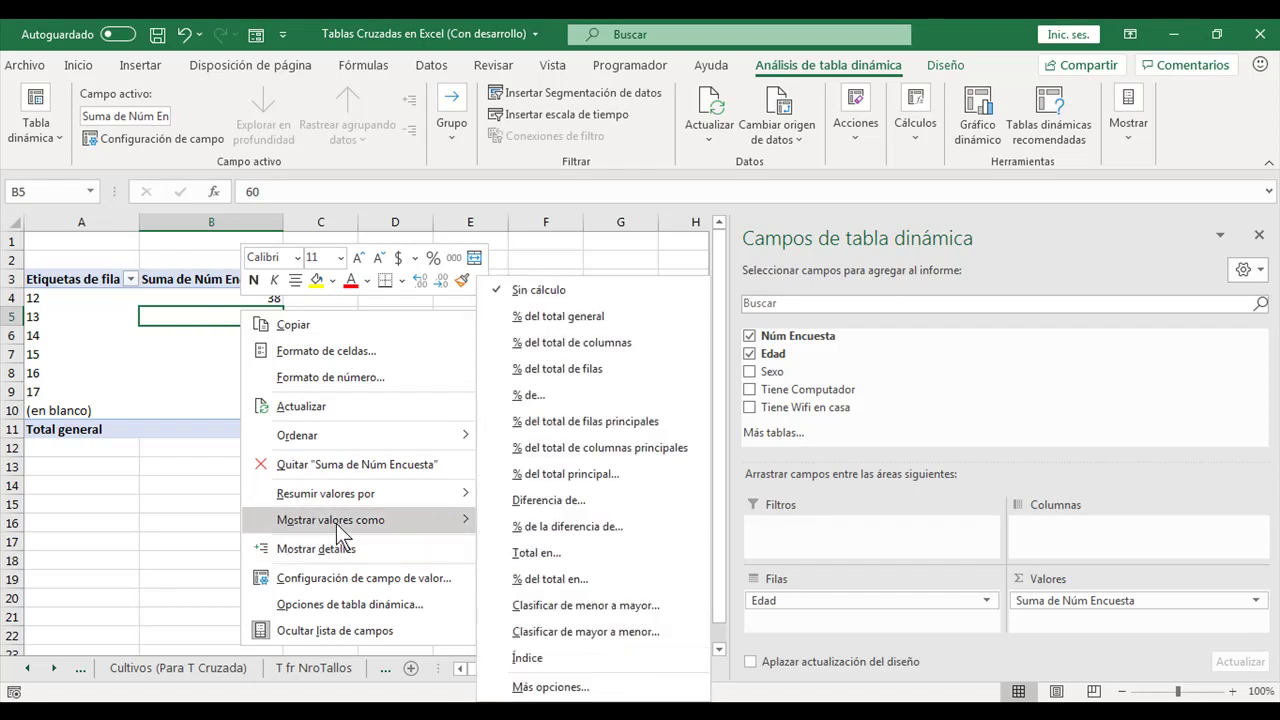
mouse_move(362, 495)
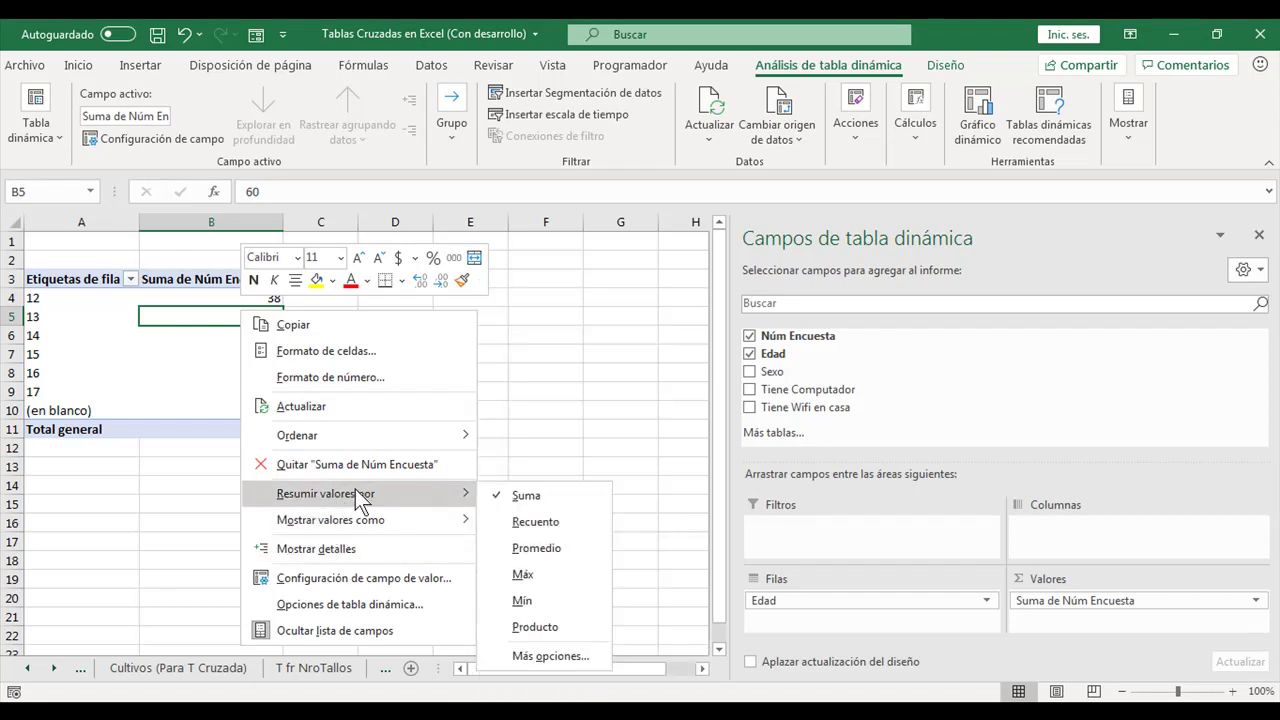
left_click(533, 524)
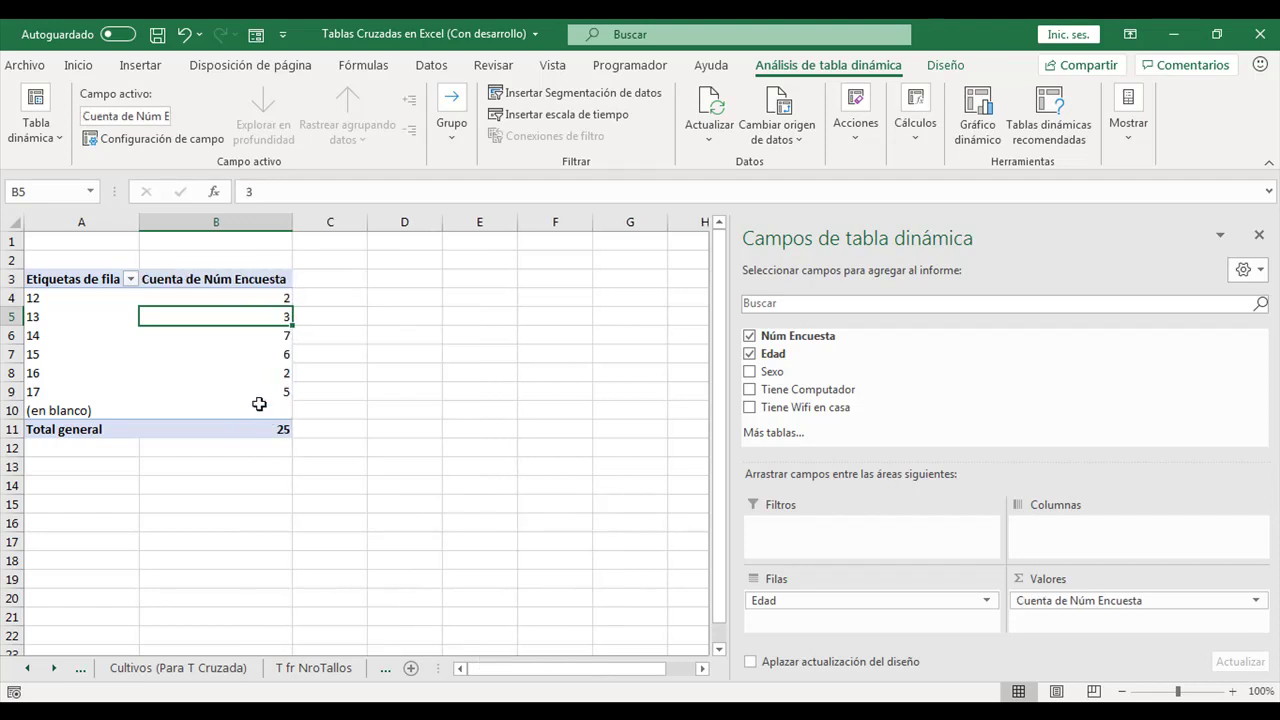
left_click(72, 321)
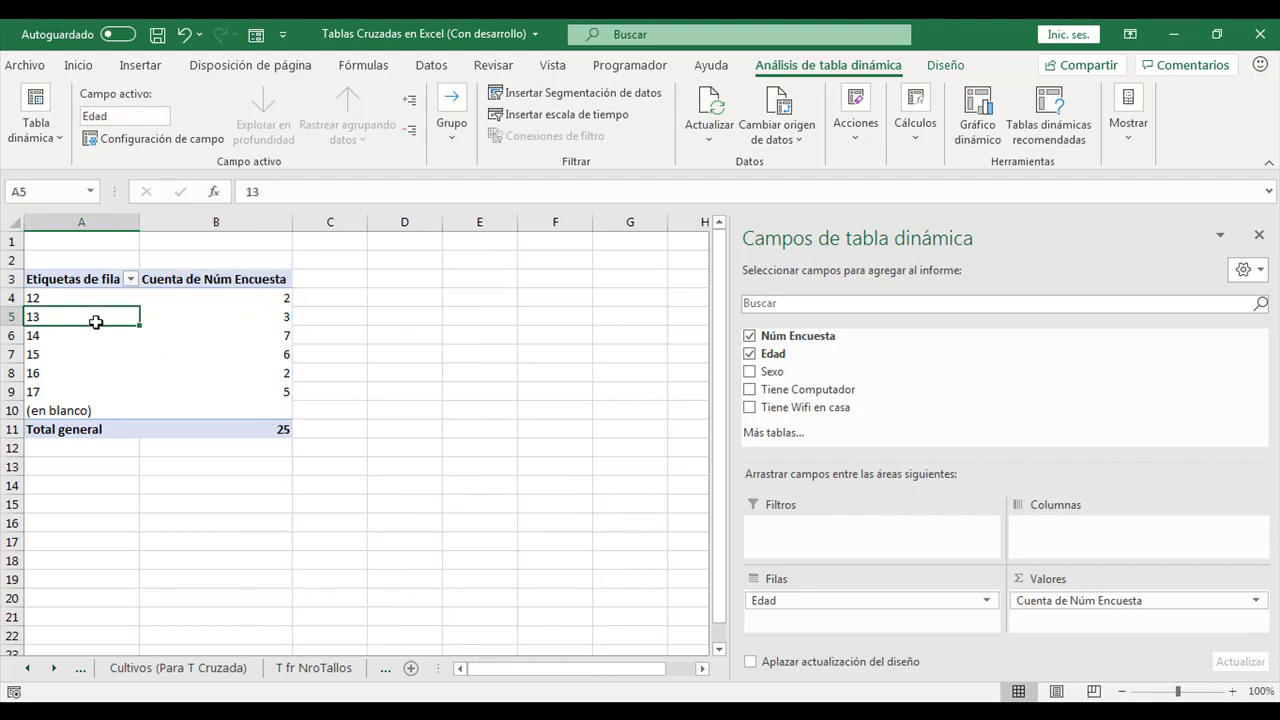
Filter the (en blanco) row out of the pivot's age row labels.
left_click(195, 320)
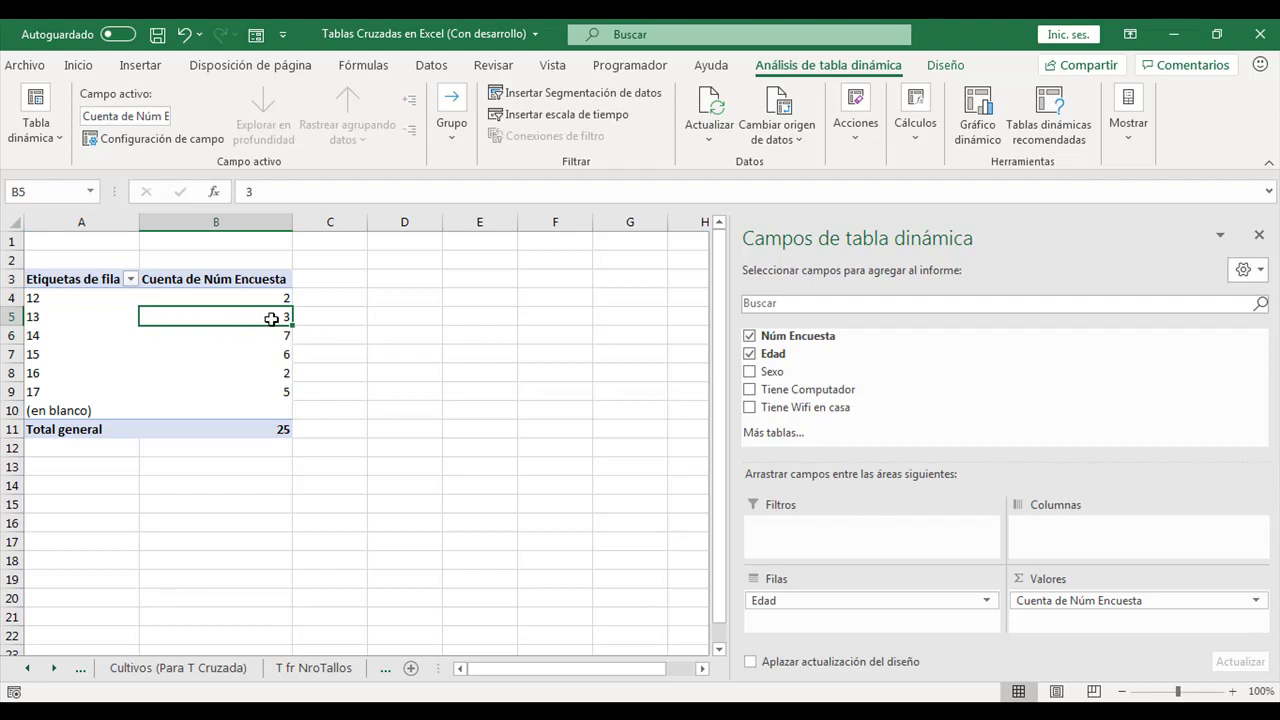
mouse_move(271, 319)
left_click(268, 333)
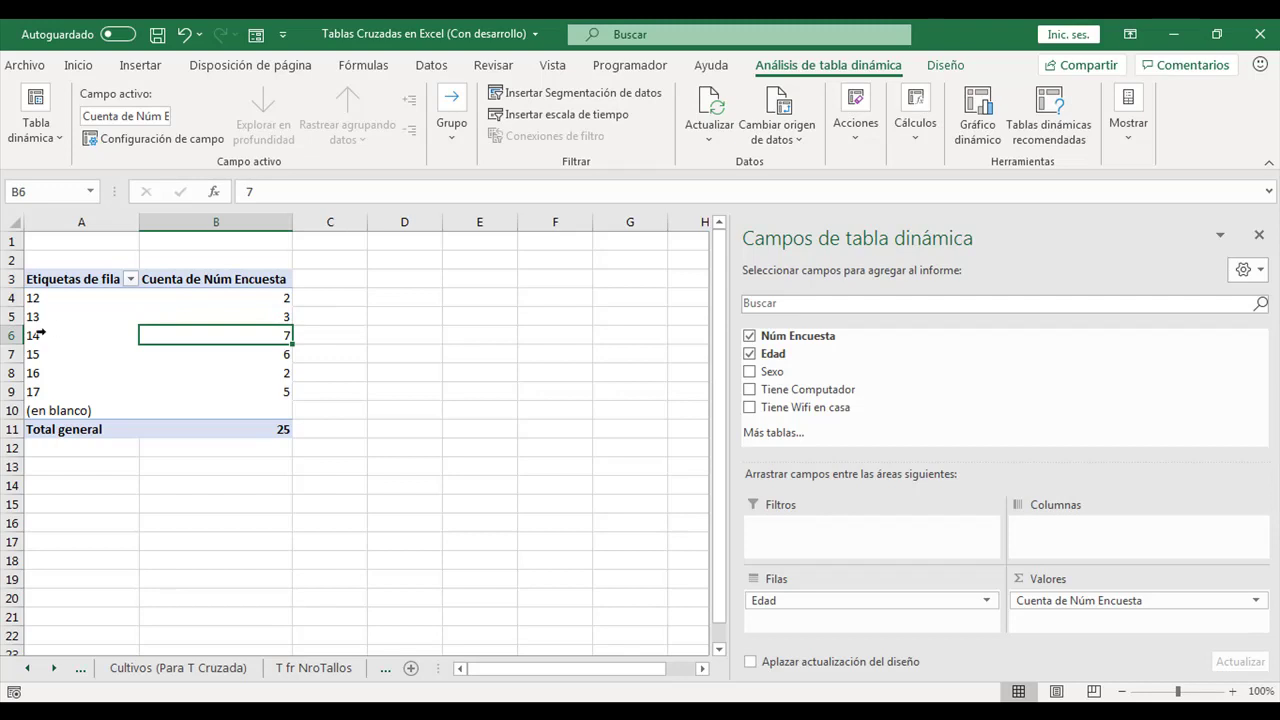
left_click(278, 354)
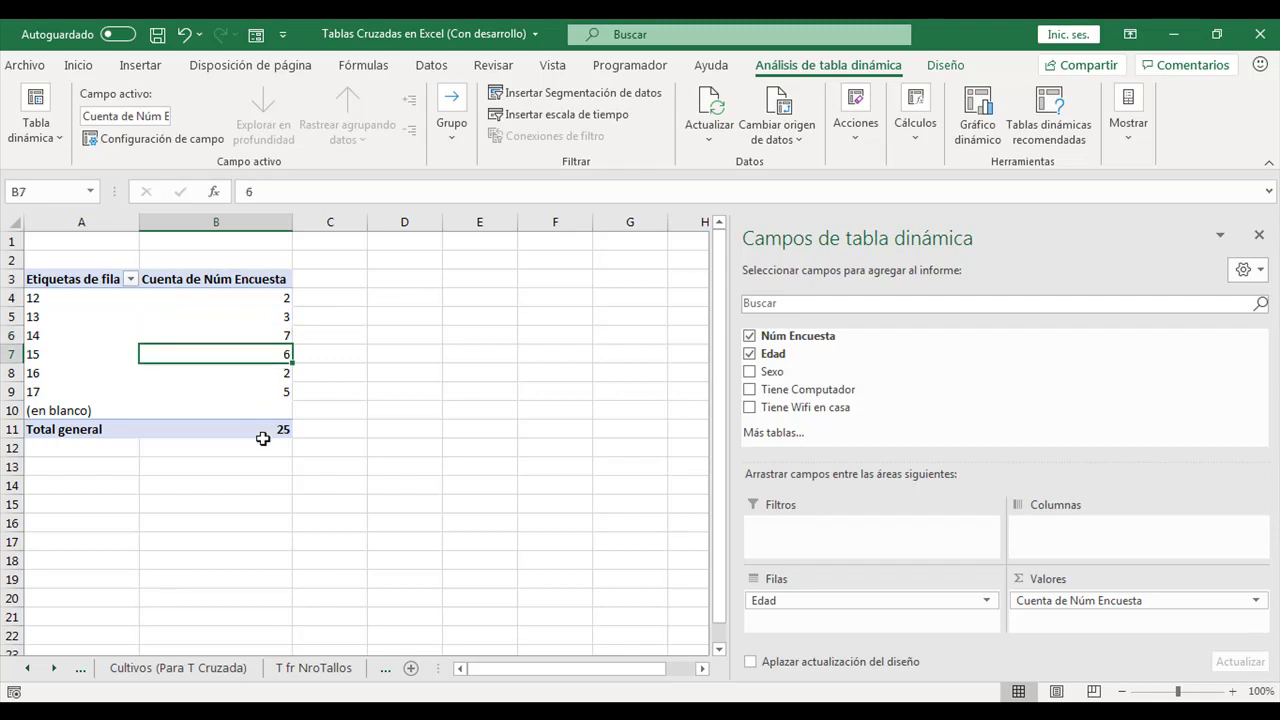
left_click(56, 410)
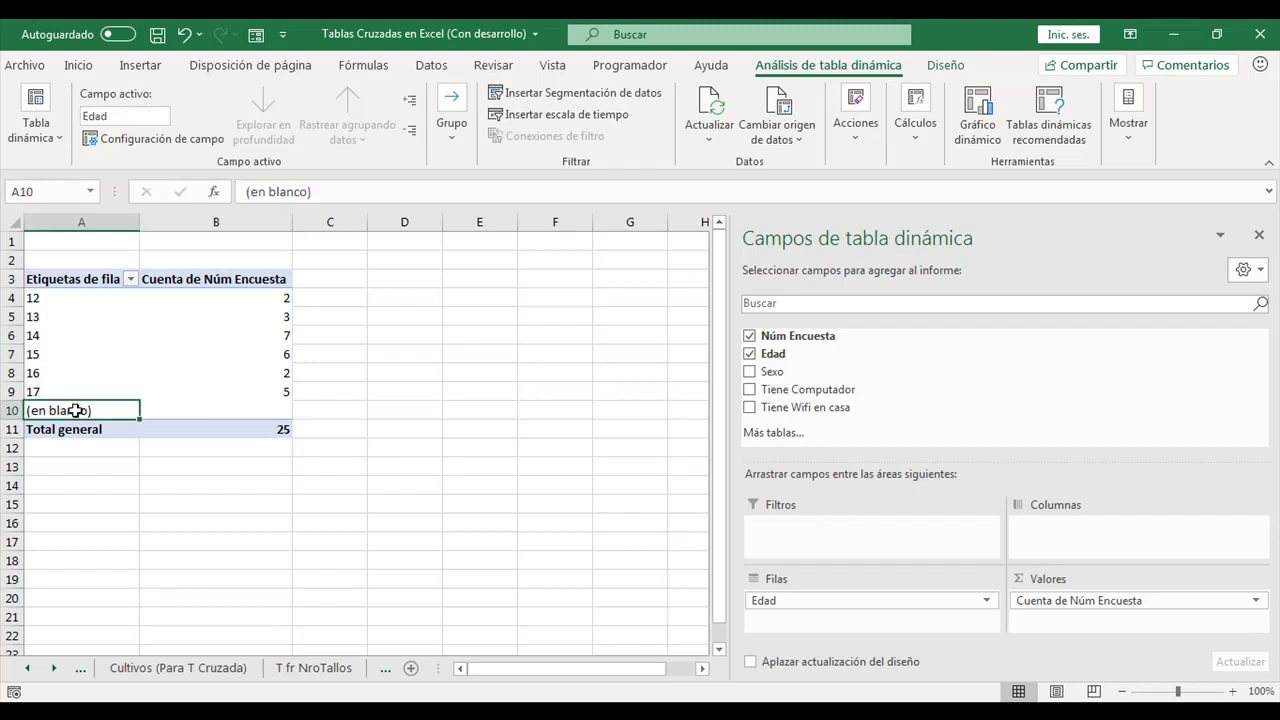
left_click(131, 279)
left_click(57, 597)
left_click(130, 652)
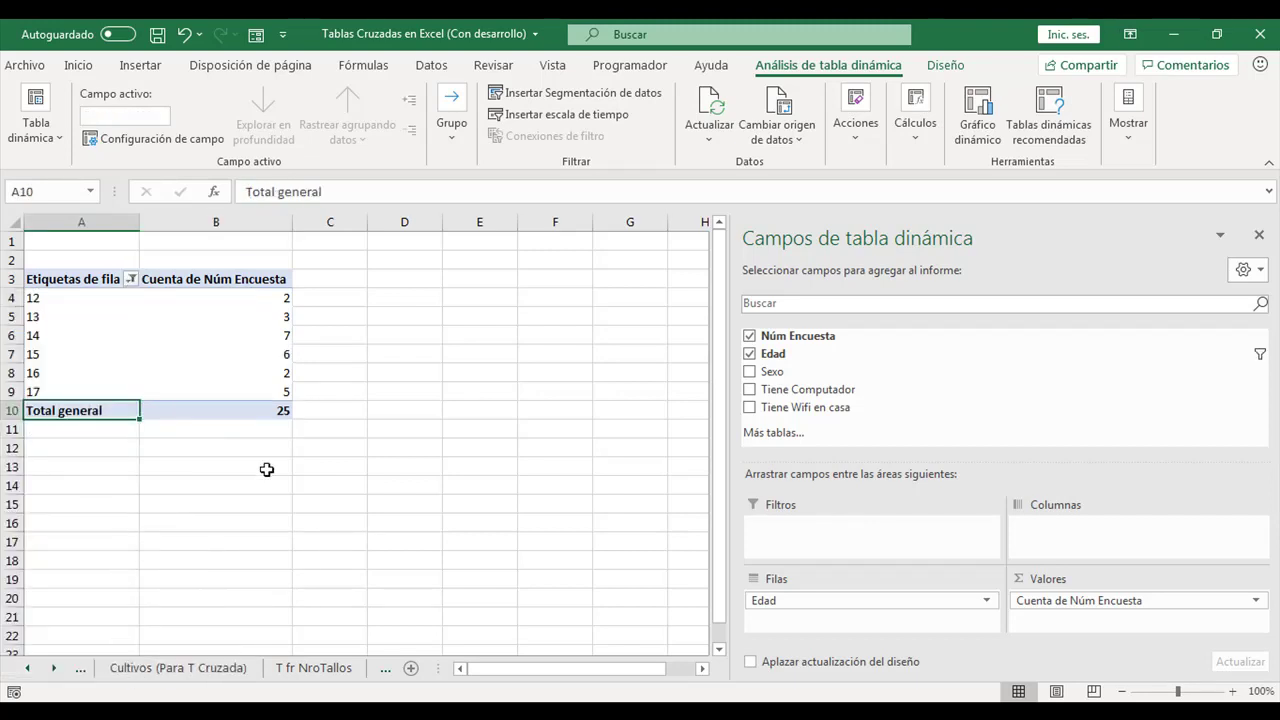
Type F ABSOLUTA as the count column's header.
left_click(223, 358)
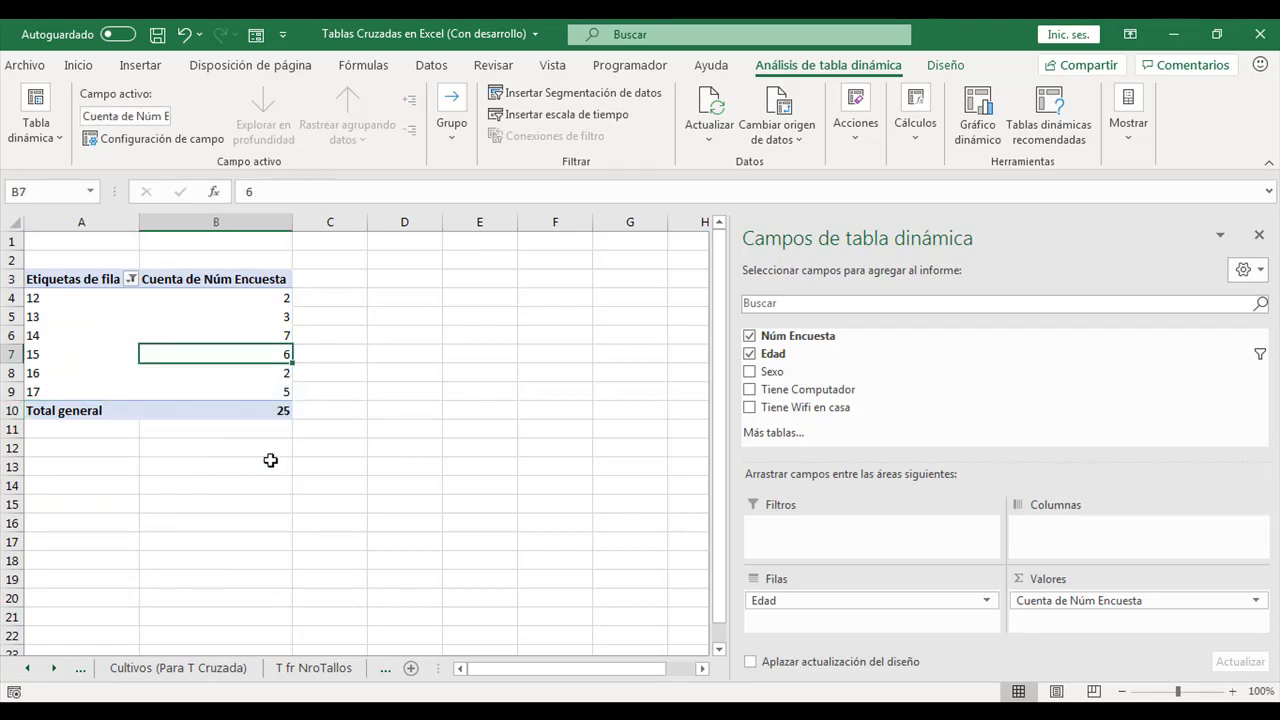
left_click(199, 284)
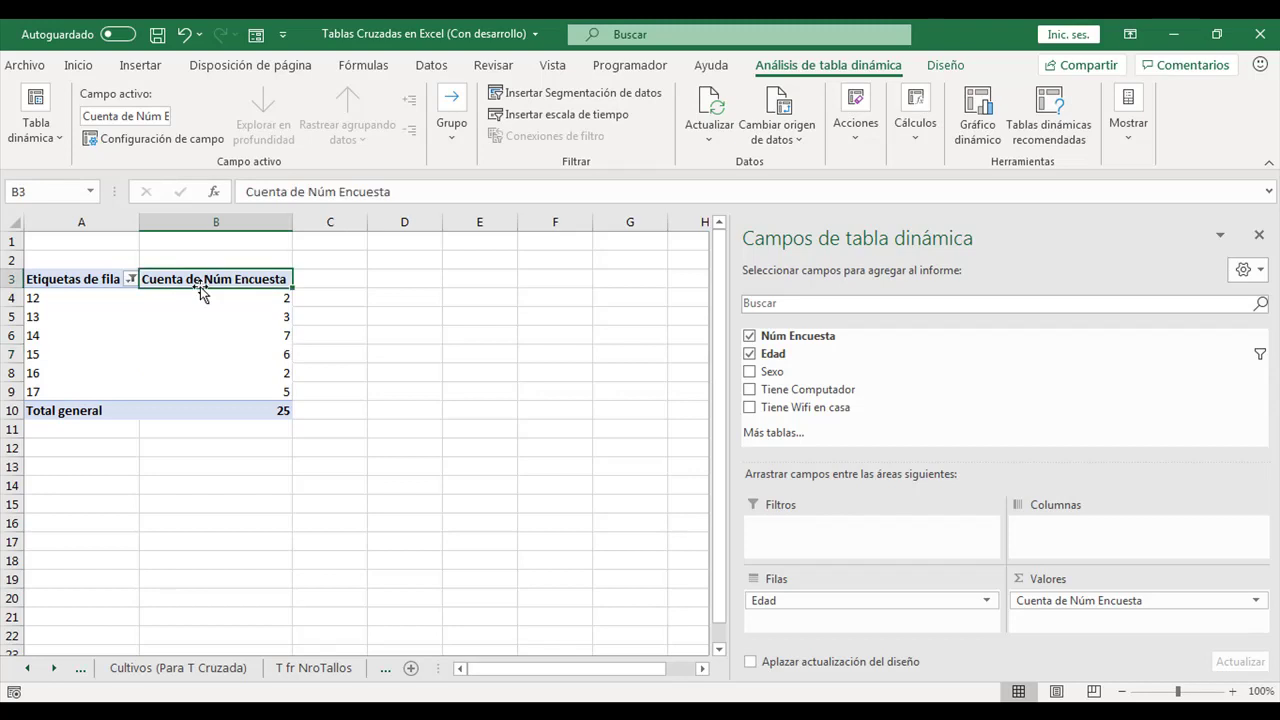
type("F ABSOLUTA")
Confirm the F ABSOLUTA header and rename the row-label header A3 to EDAD.
key("Return")
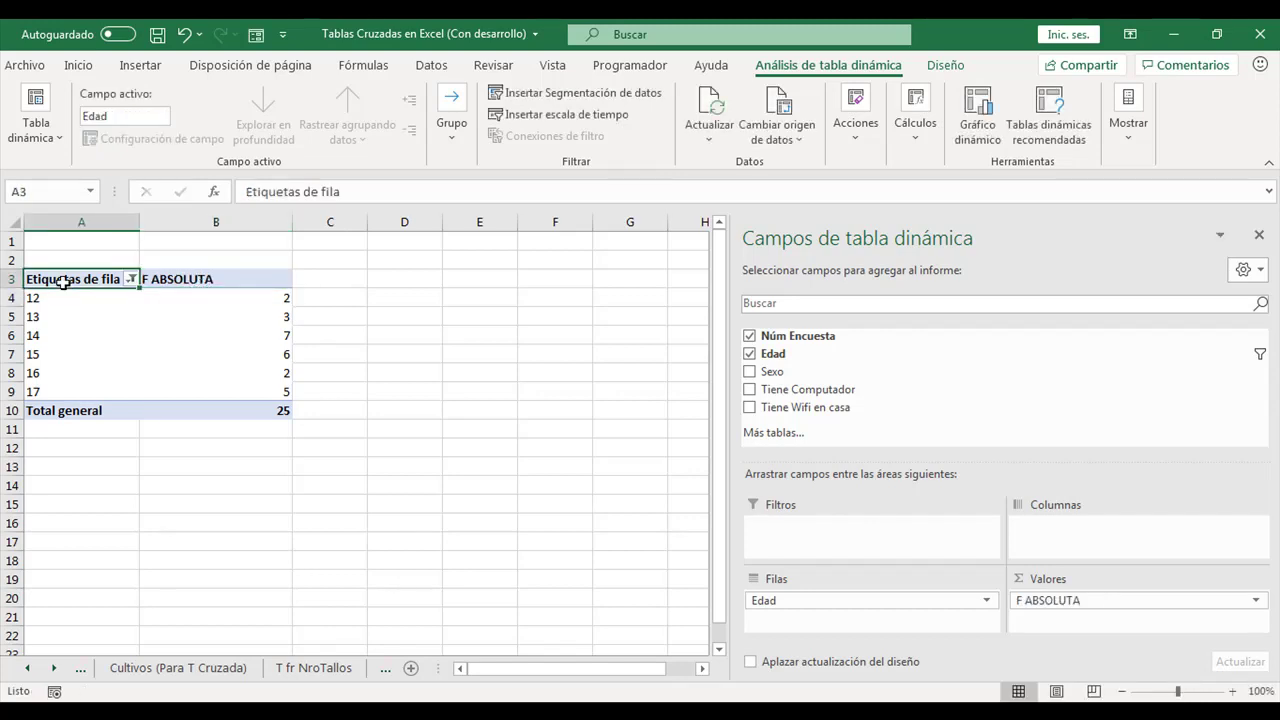
type("EDAD")
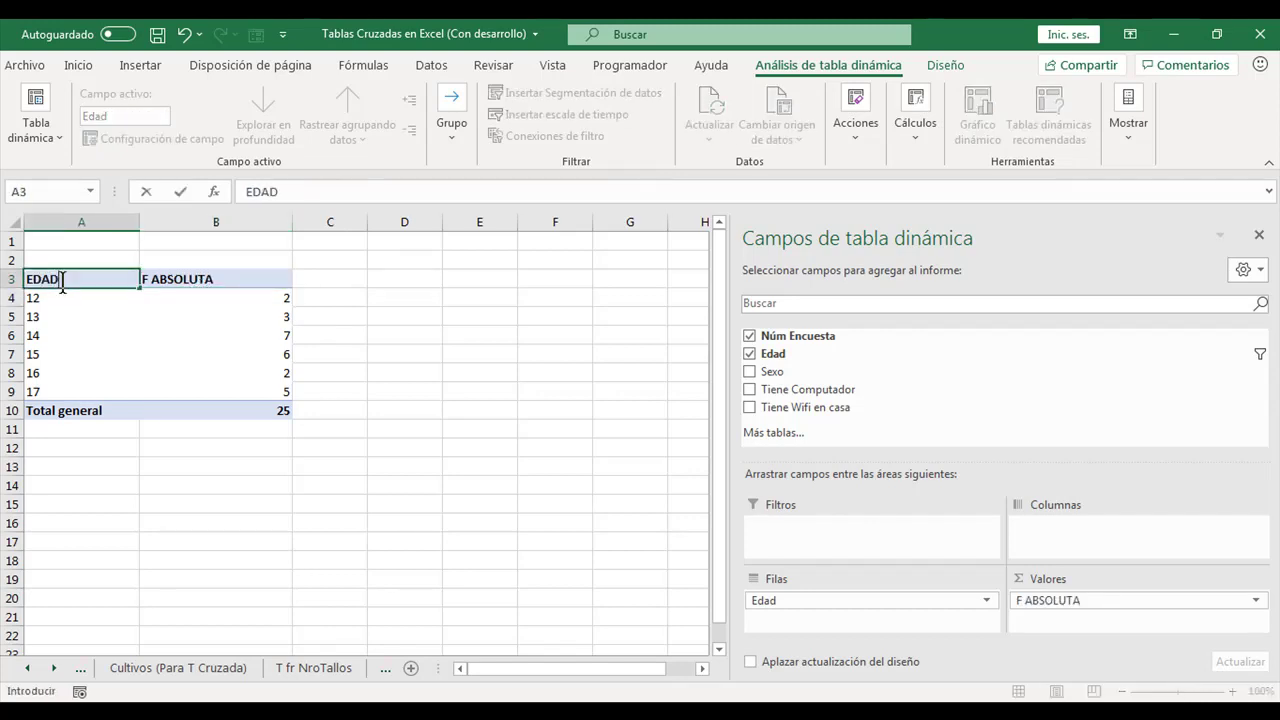
key("Return")
left_click(247, 318)
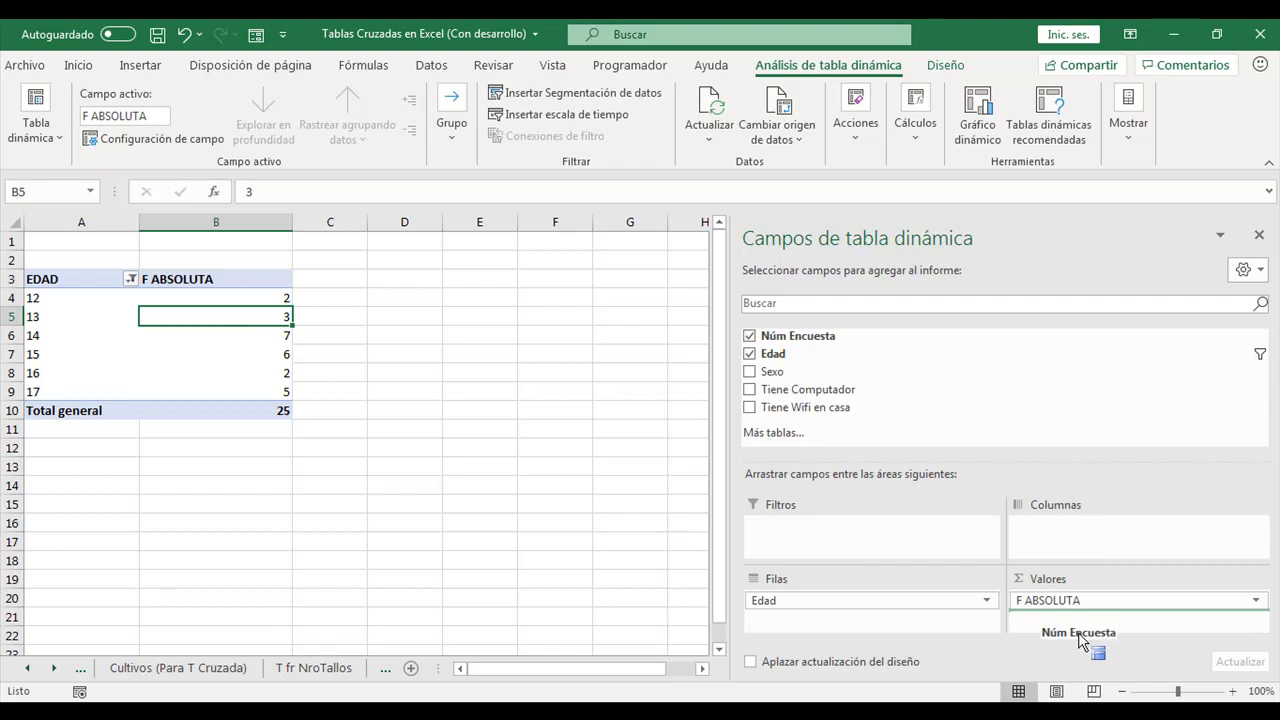
Add a second Núm Encuesta count shown as % of the grand total.
left_click_drag(777, 340, 1086, 640)
right_click(318, 320)
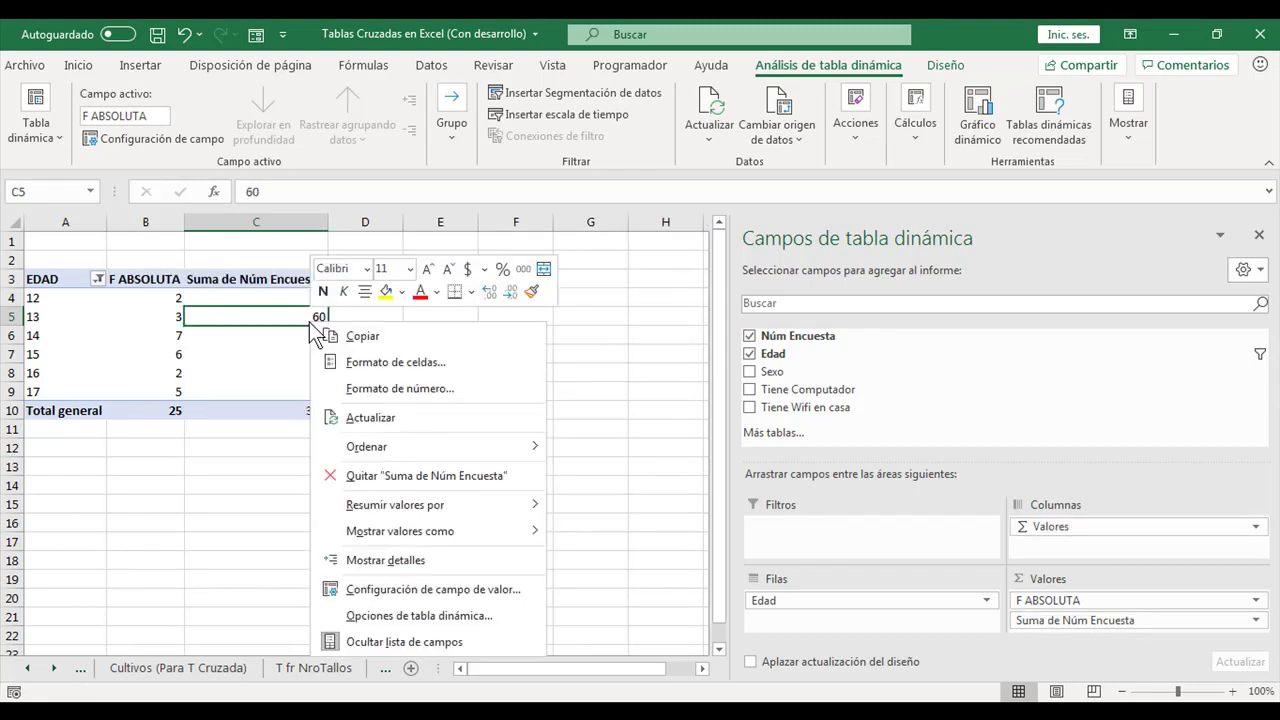
mouse_move(405, 521)
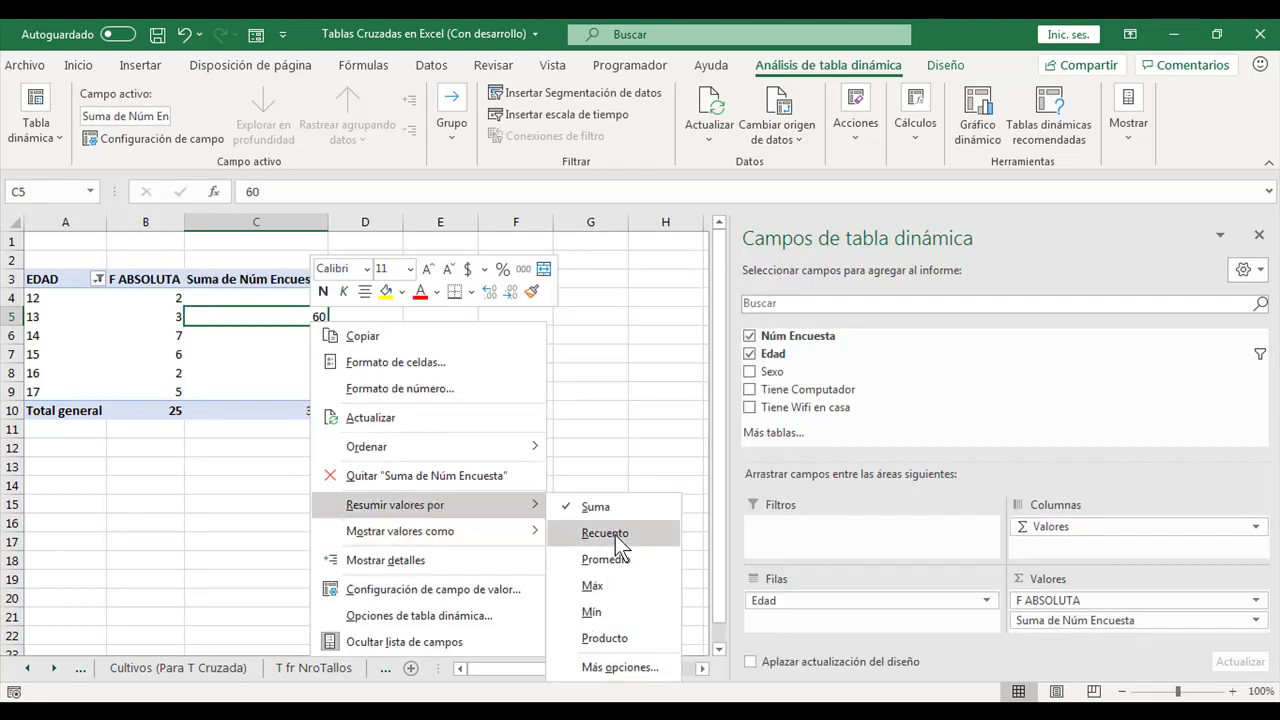
left_click(615, 535)
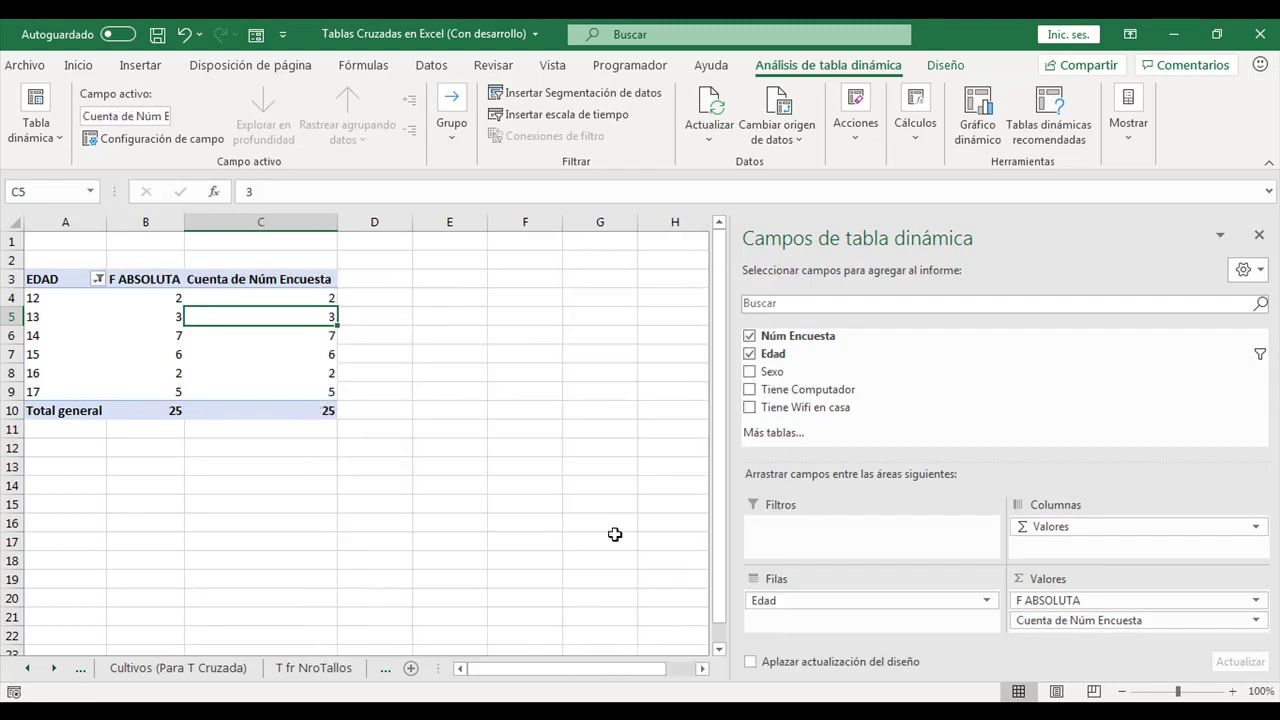
right_click(299, 320)
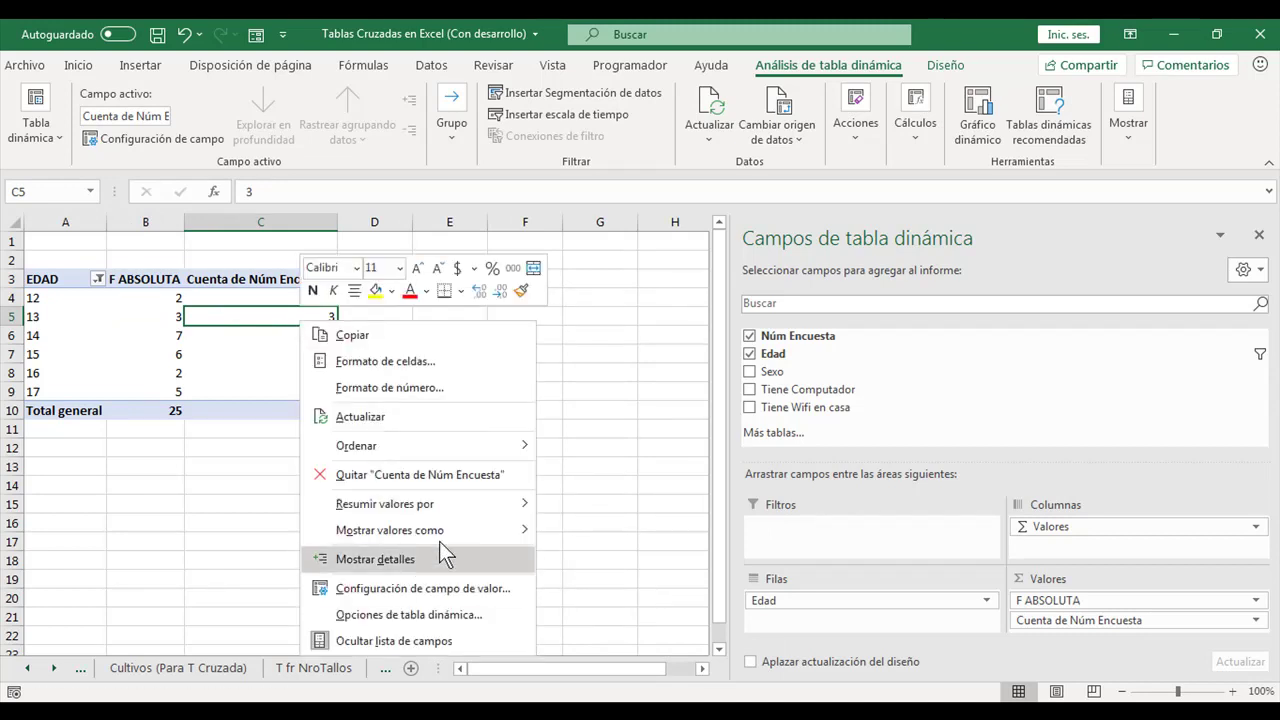
mouse_move(445, 532)
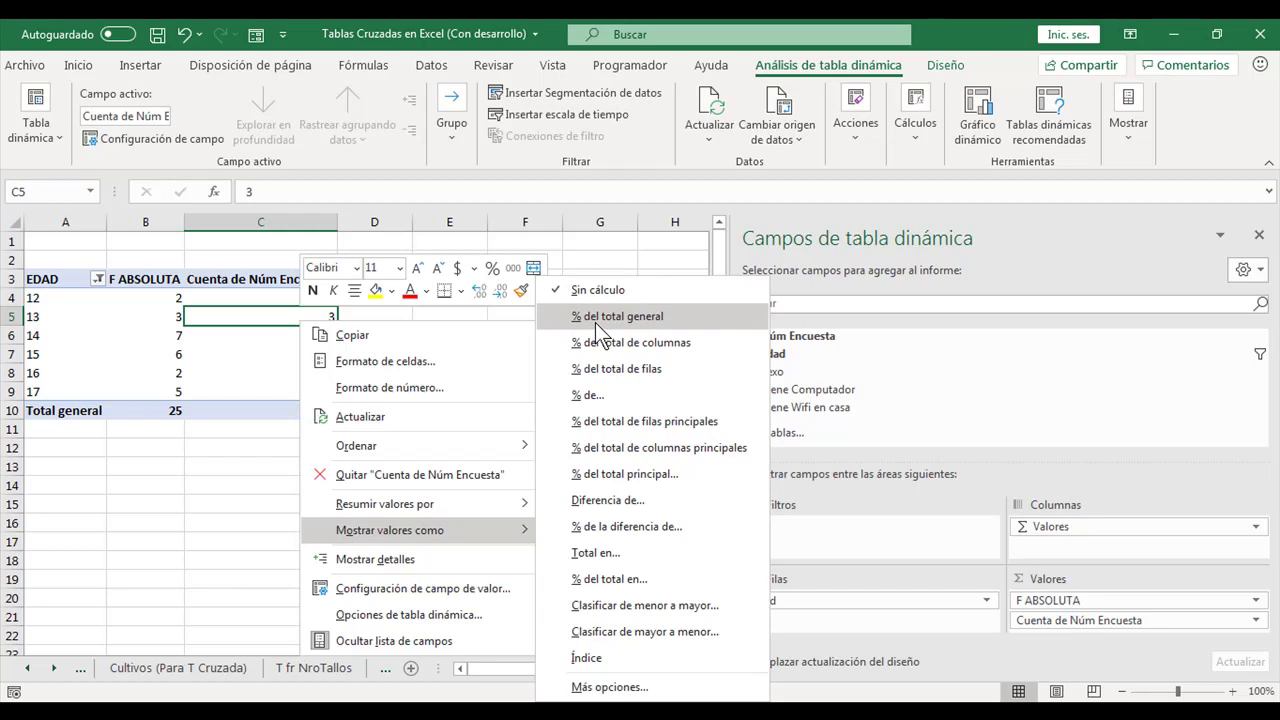
left_click(617, 316)
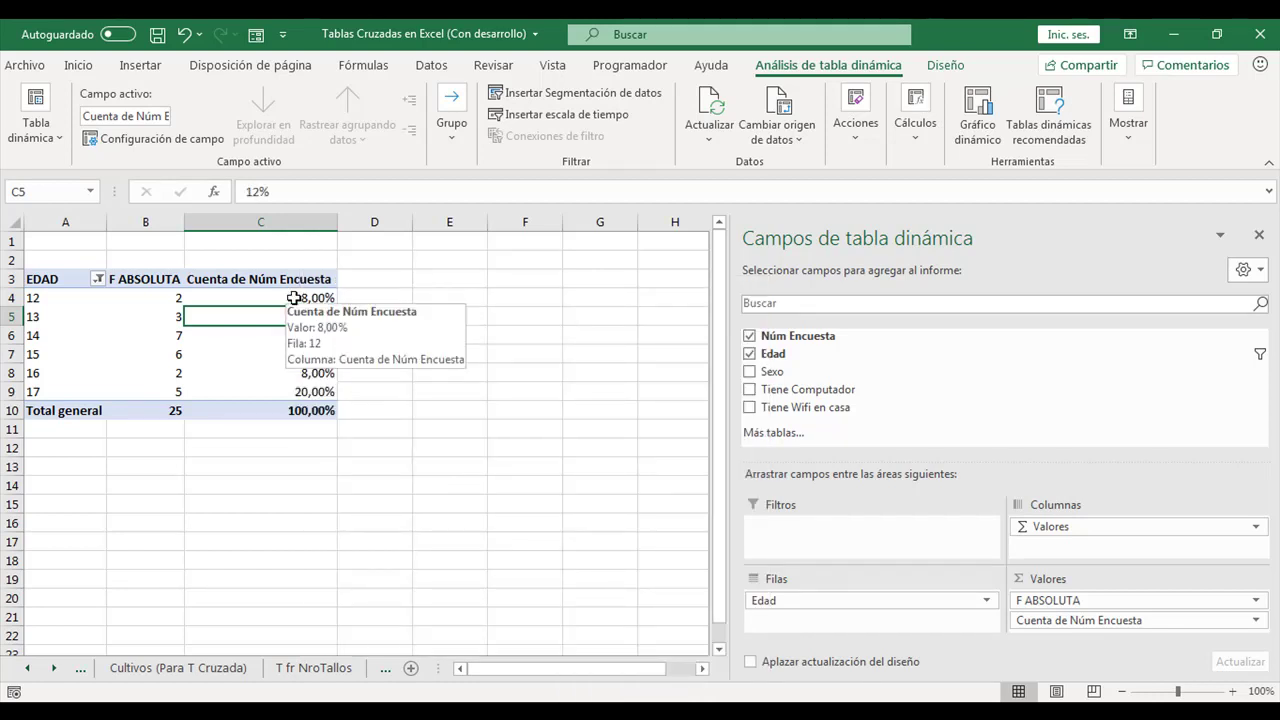
Check the percentages total 100% and title the column F RELATIVA.
left_click(290, 411)
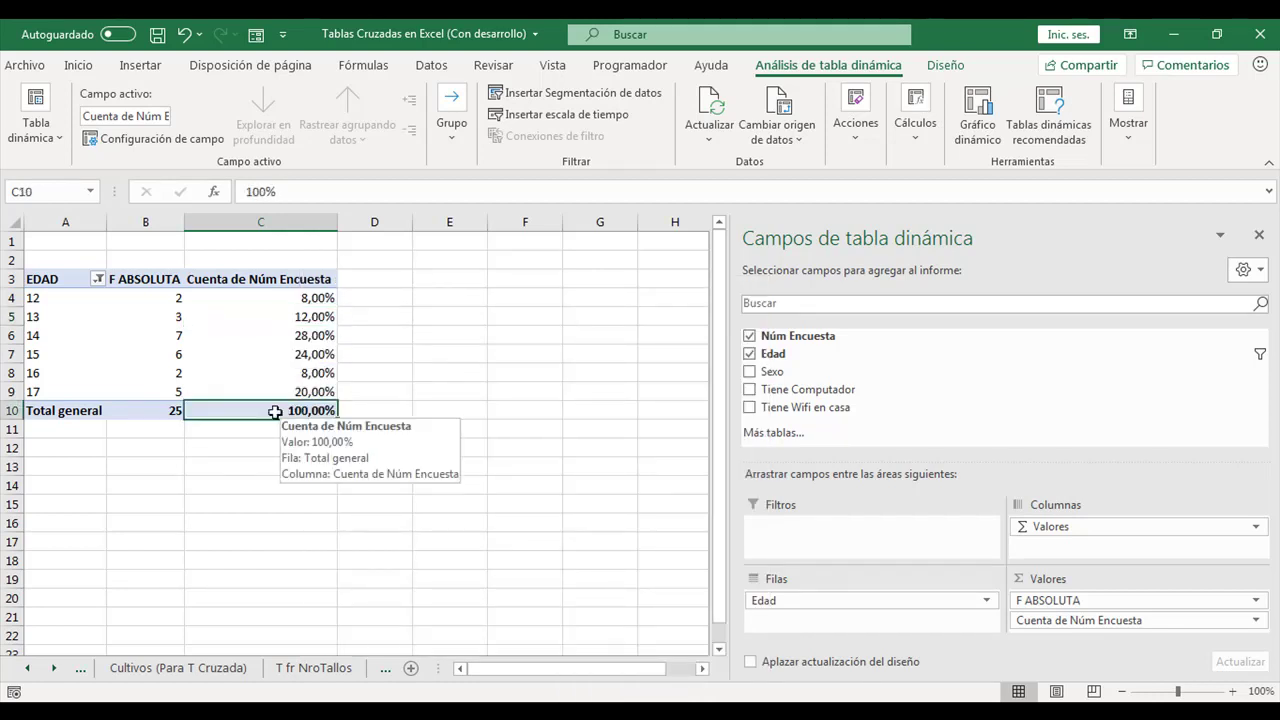
left_click_drag(280, 392, 283, 300)
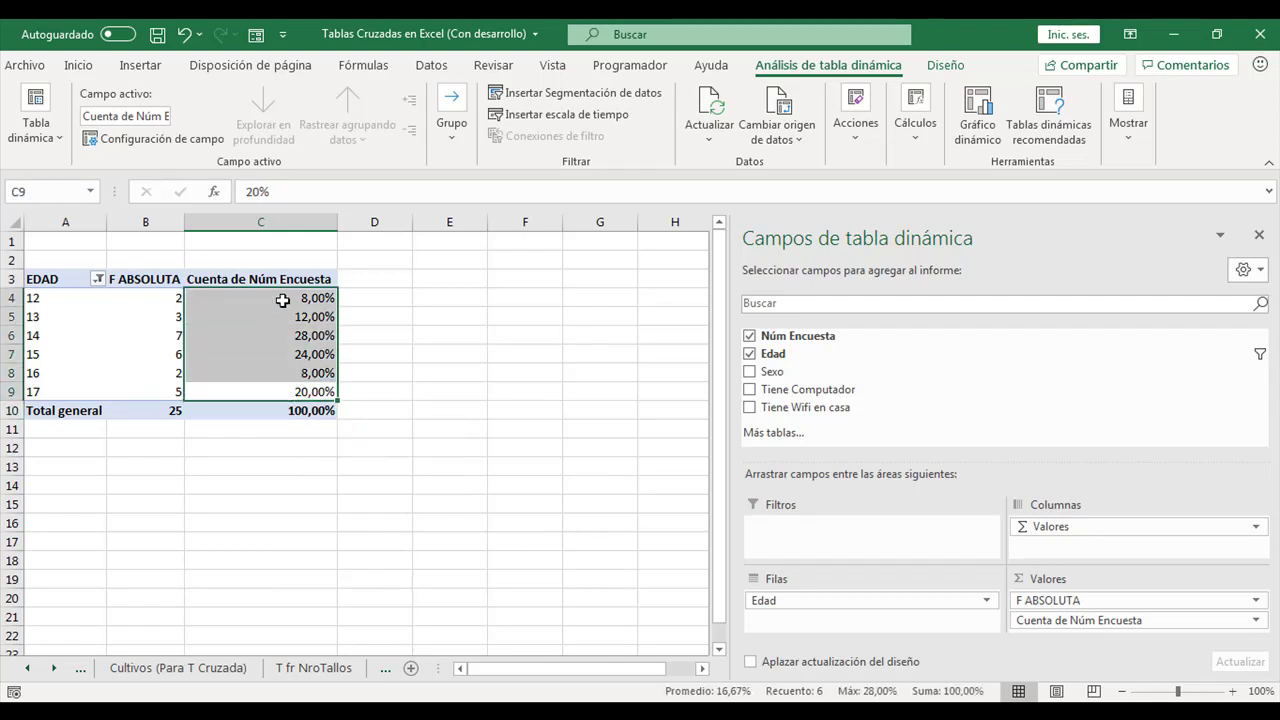
left_click(280, 318)
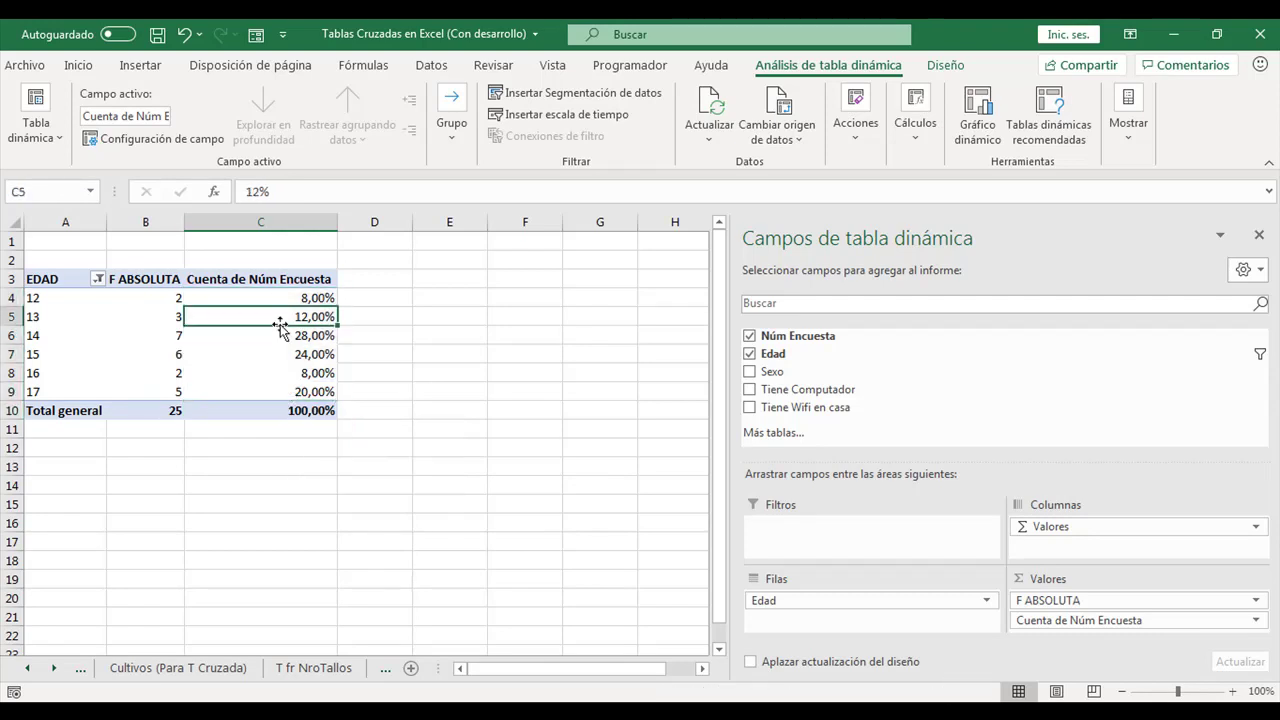
left_click(277, 270)
left_click(277, 279)
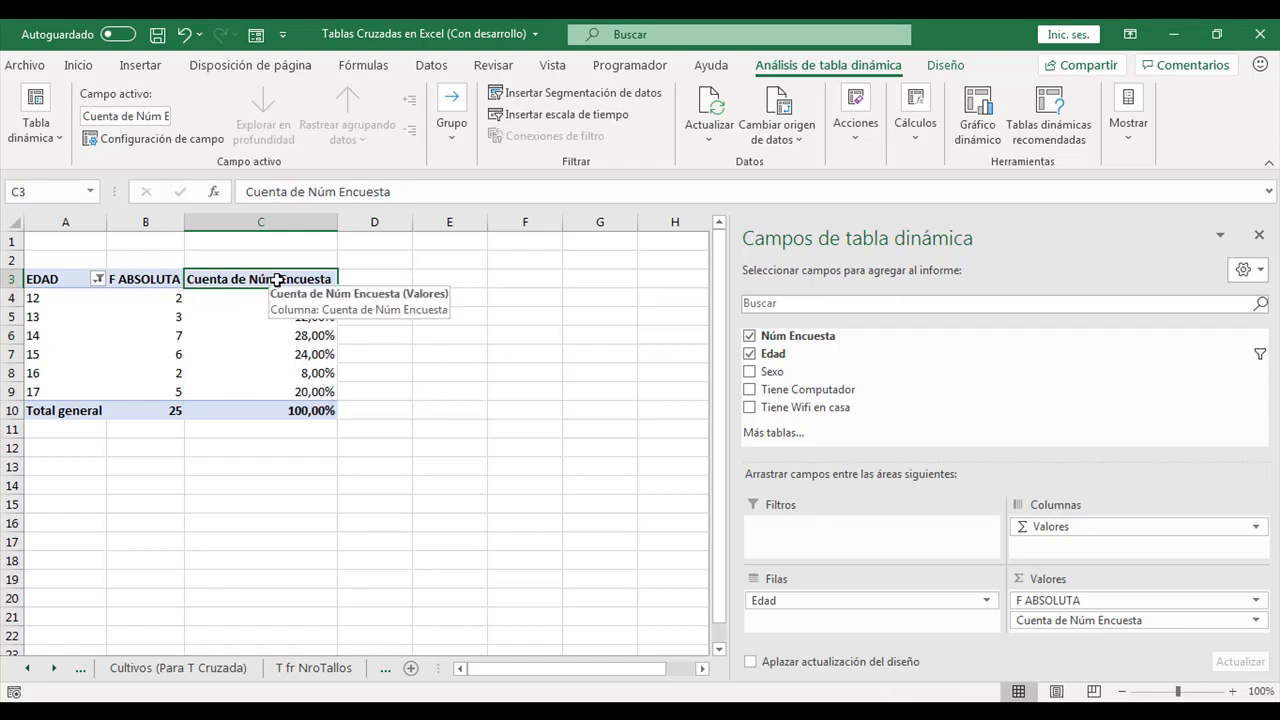
type("F RELATIVA")
left_click(299, 316)
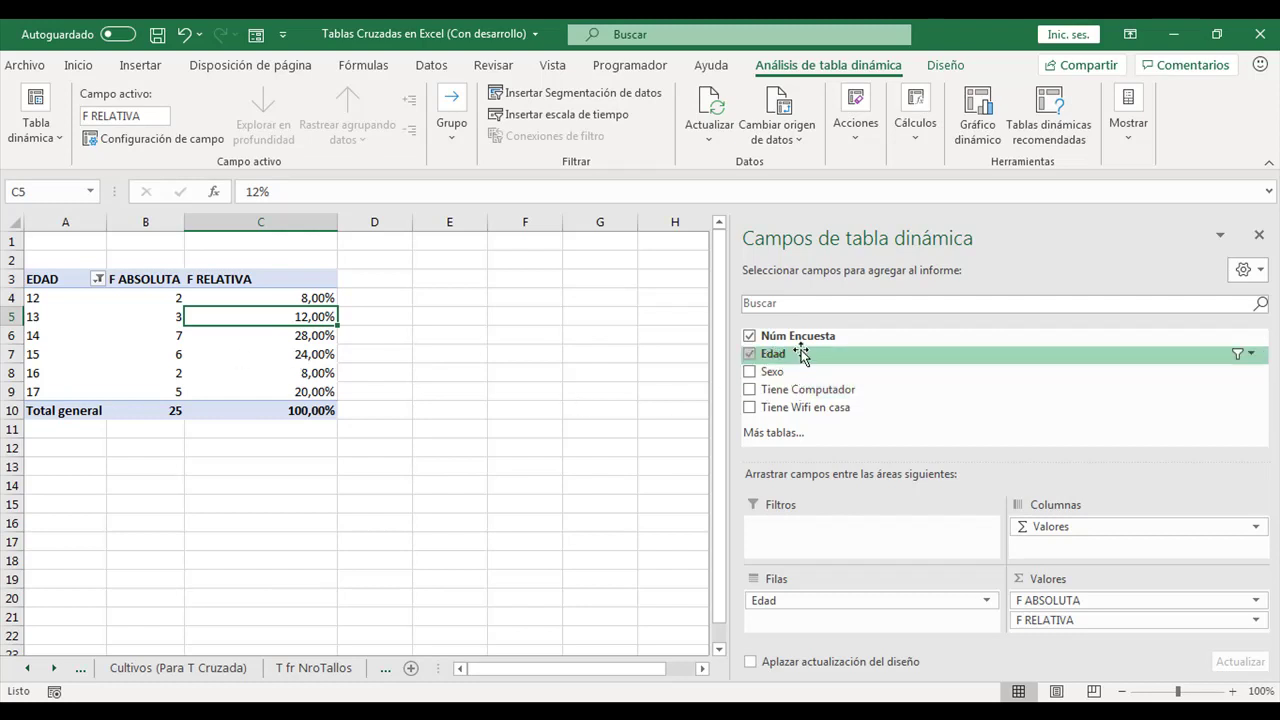
Add Núm Encuesta as a third value column and open its value options.
mouse_move(800, 336)
left_mouse_down()
mouse_move(985, 500)
mouse_move(1081, 630)
left_mouse_up()
left_click_drag(984, 456, 984, 378)
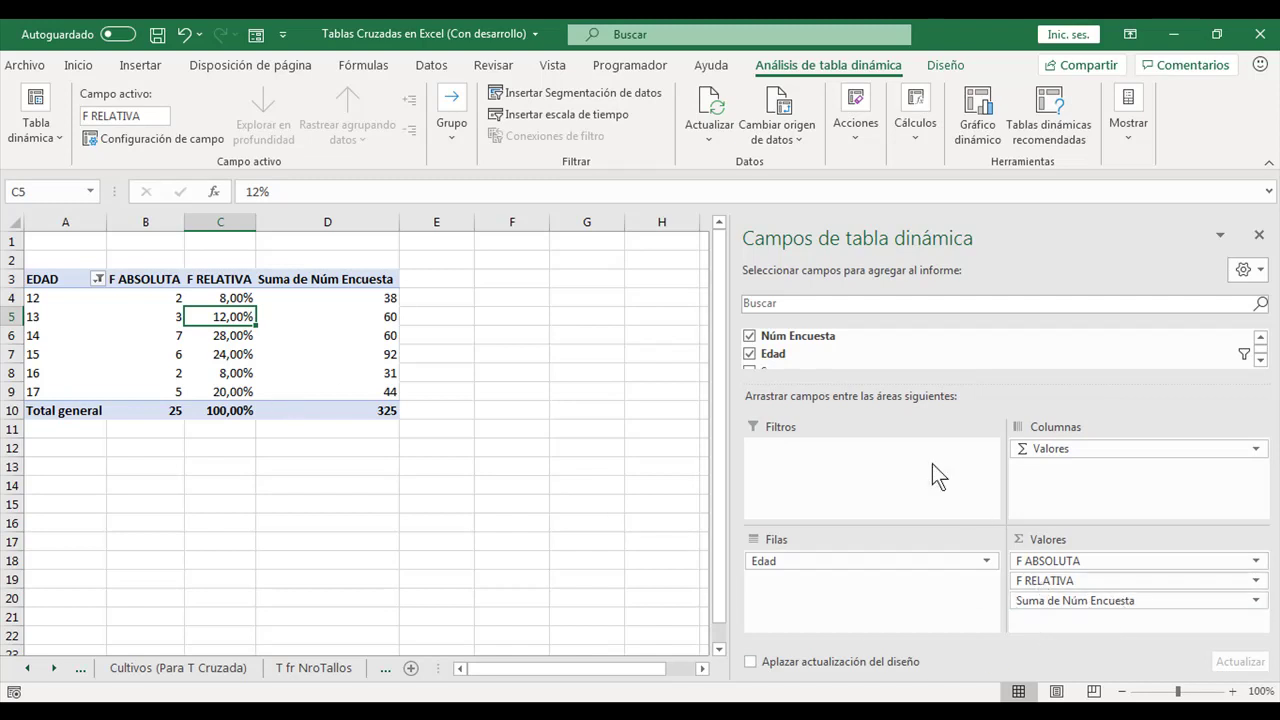
left_click(1260, 360)
left_click(1260, 360)
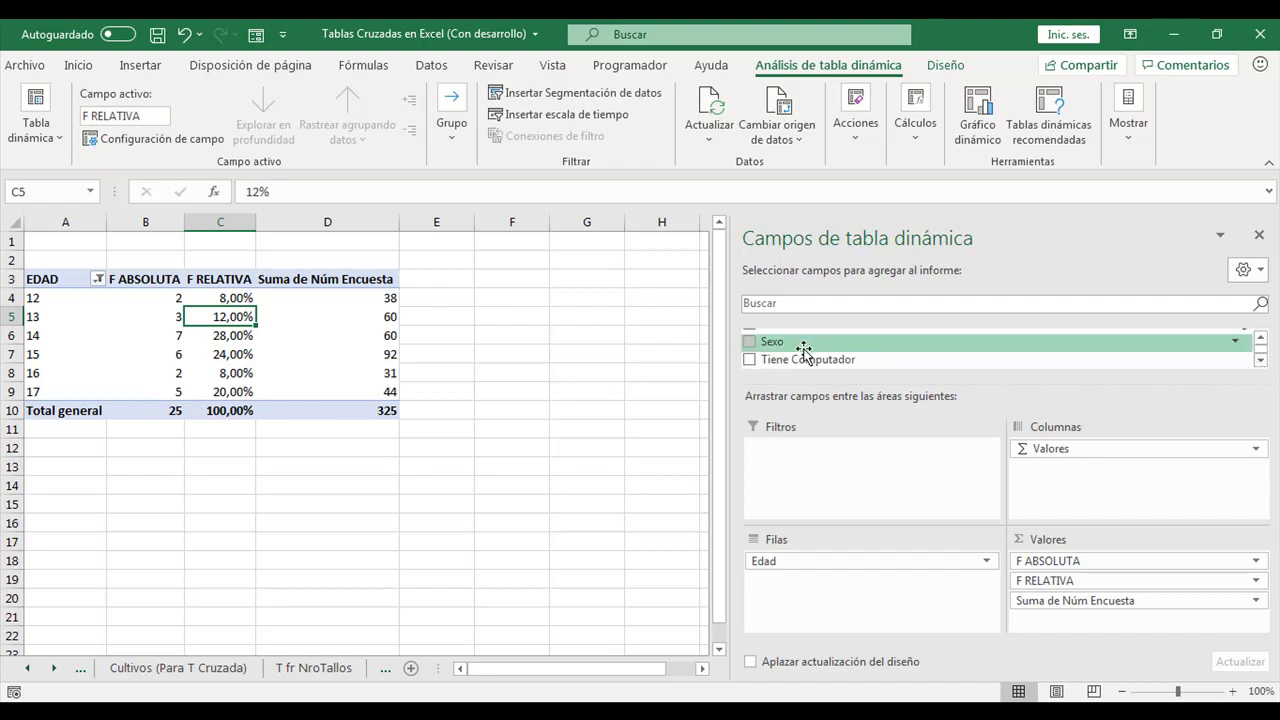
left_click(1262, 346)
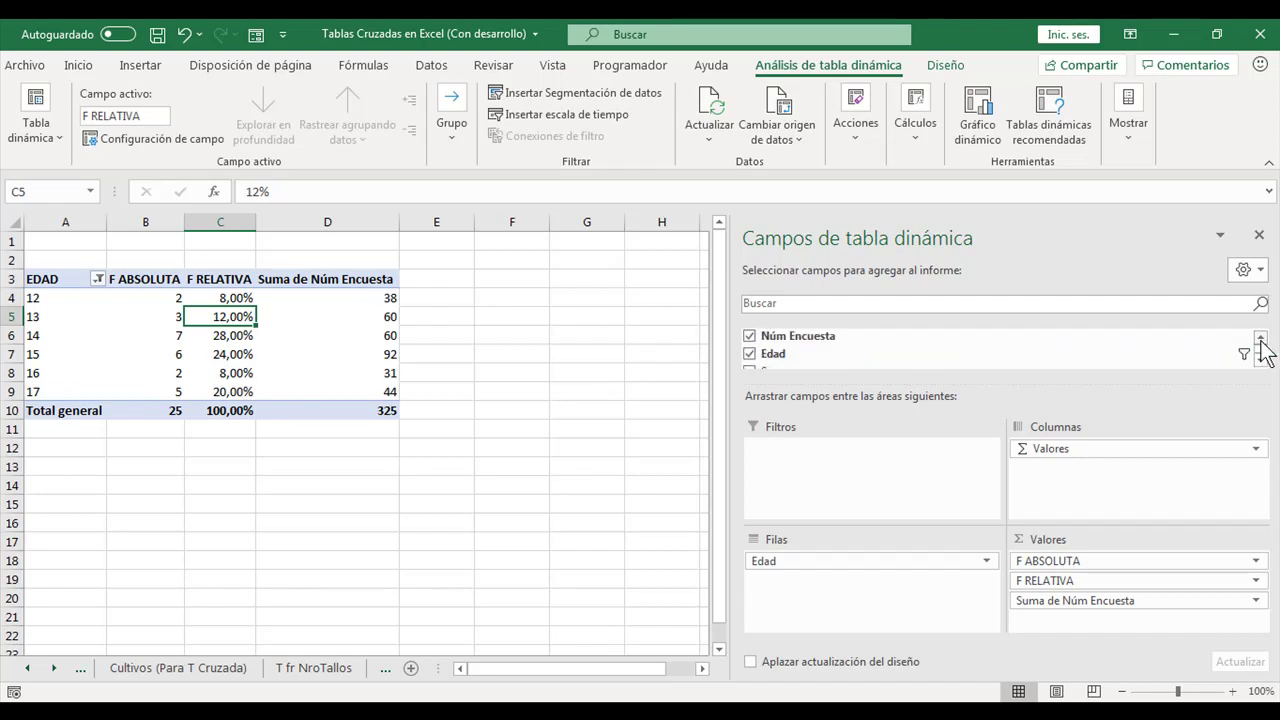
left_click(350, 315)
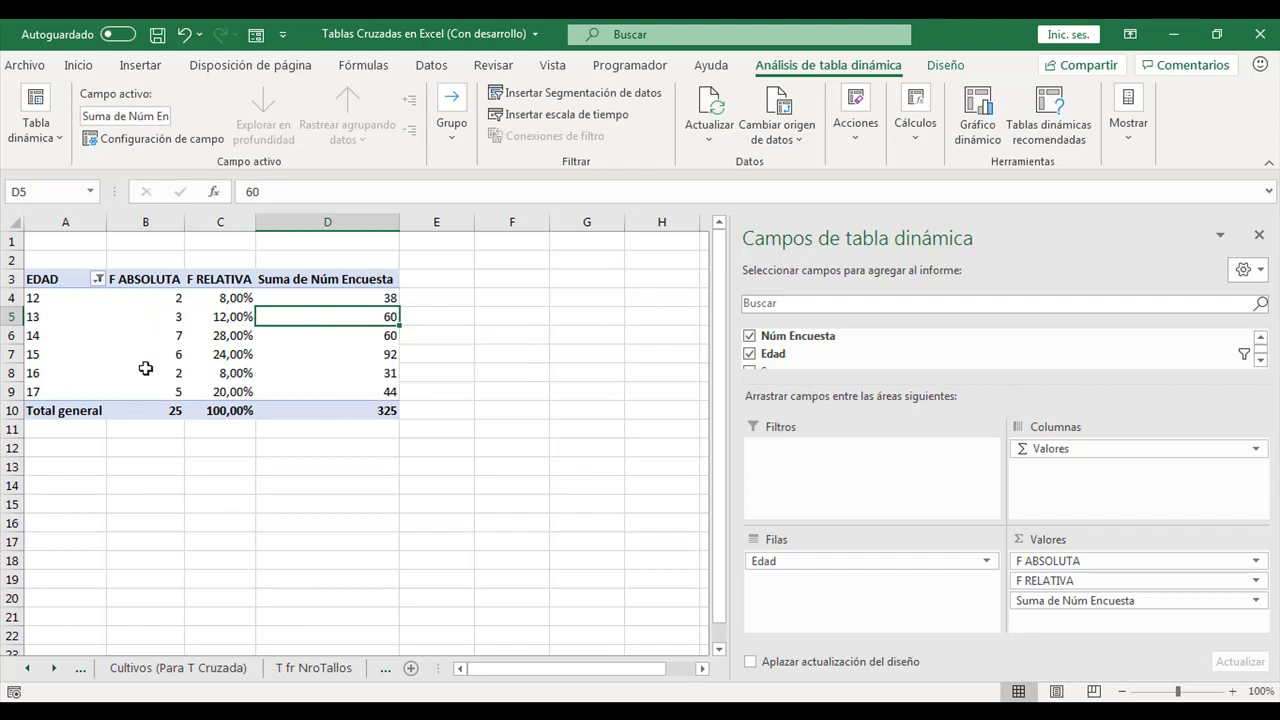
mouse_move(356, 316)
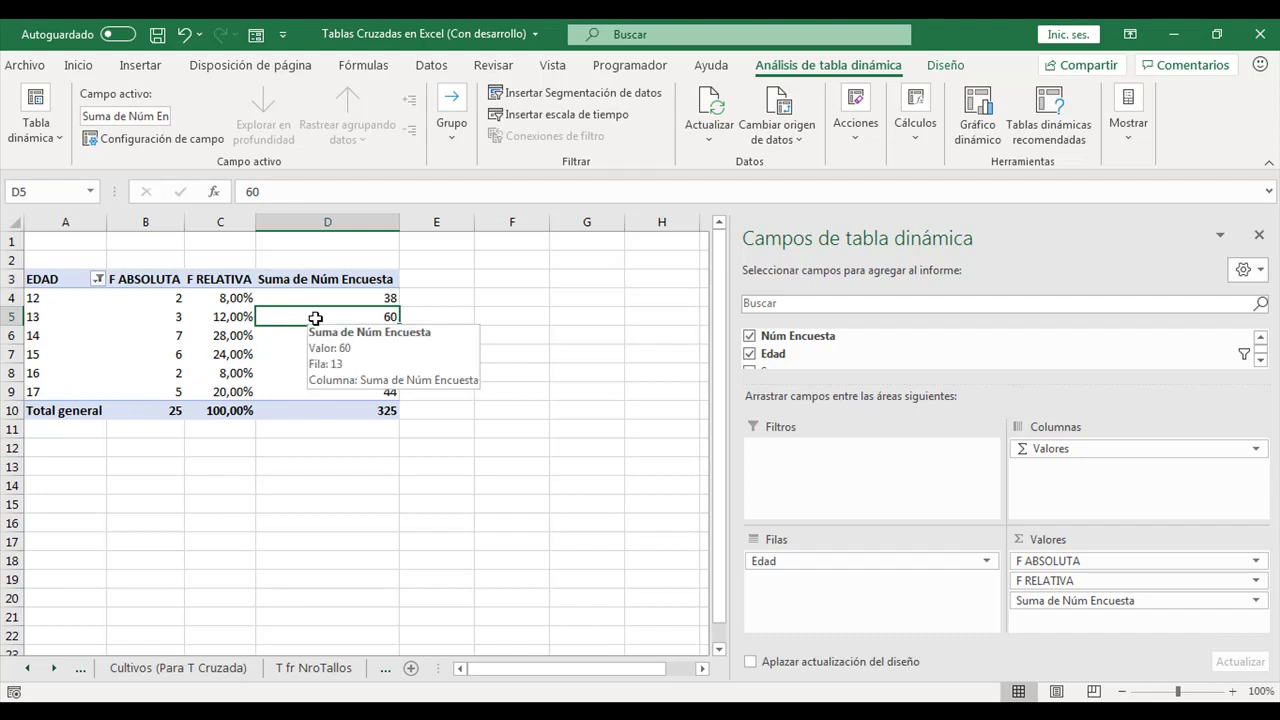
right_click(315, 318)
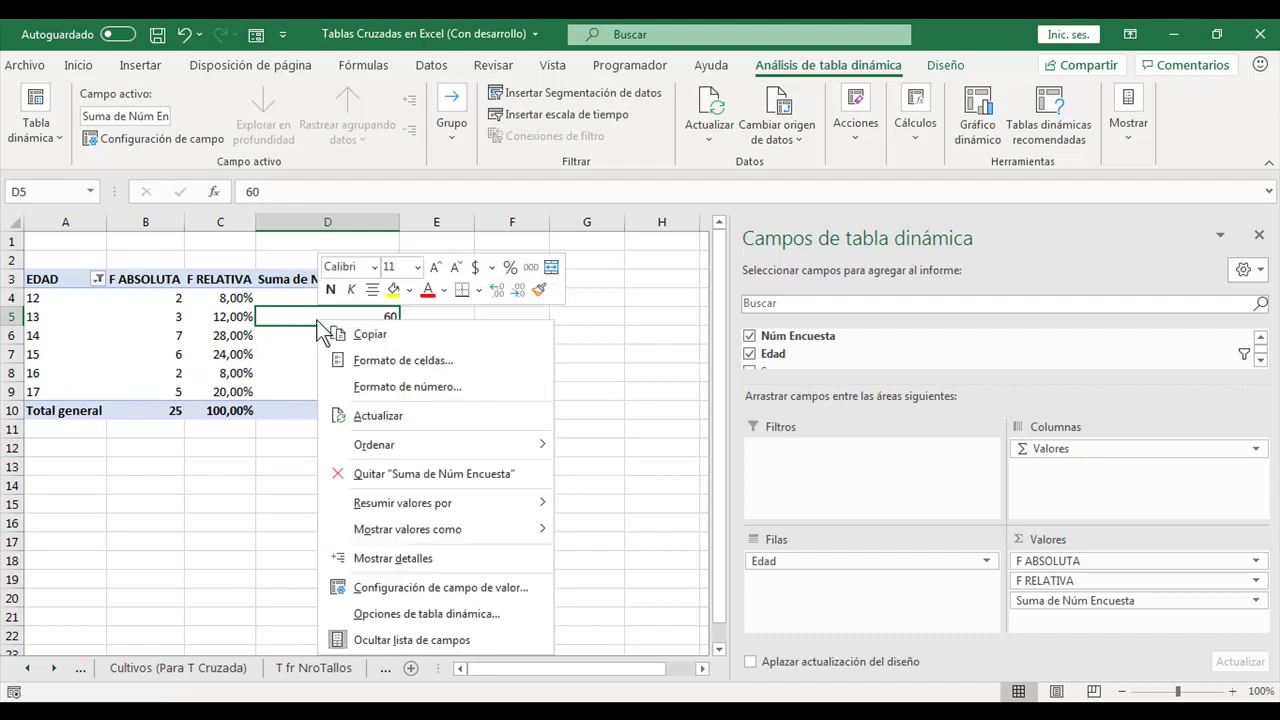
Count the third column's values, then show them as a running total by Edad.
mouse_move(420, 502)
left_click(608, 528)
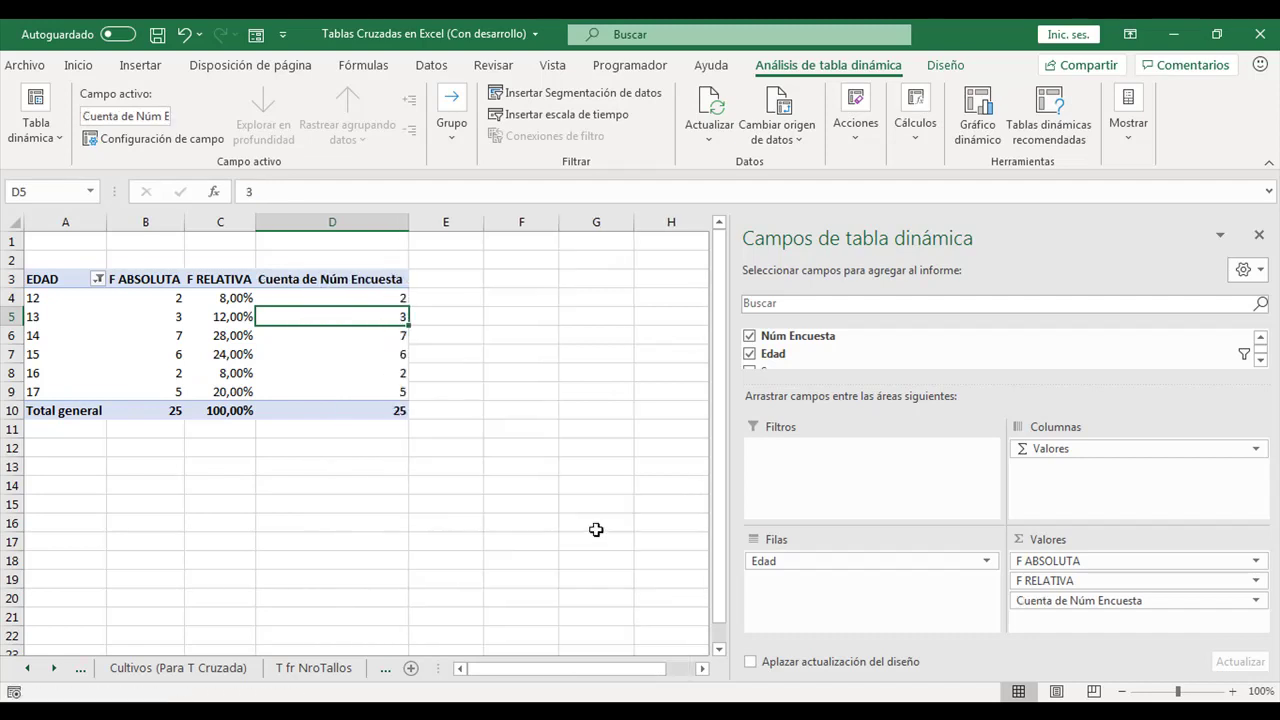
mouse_move(345, 338)
right_click(353, 316)
mouse_move(495, 525)
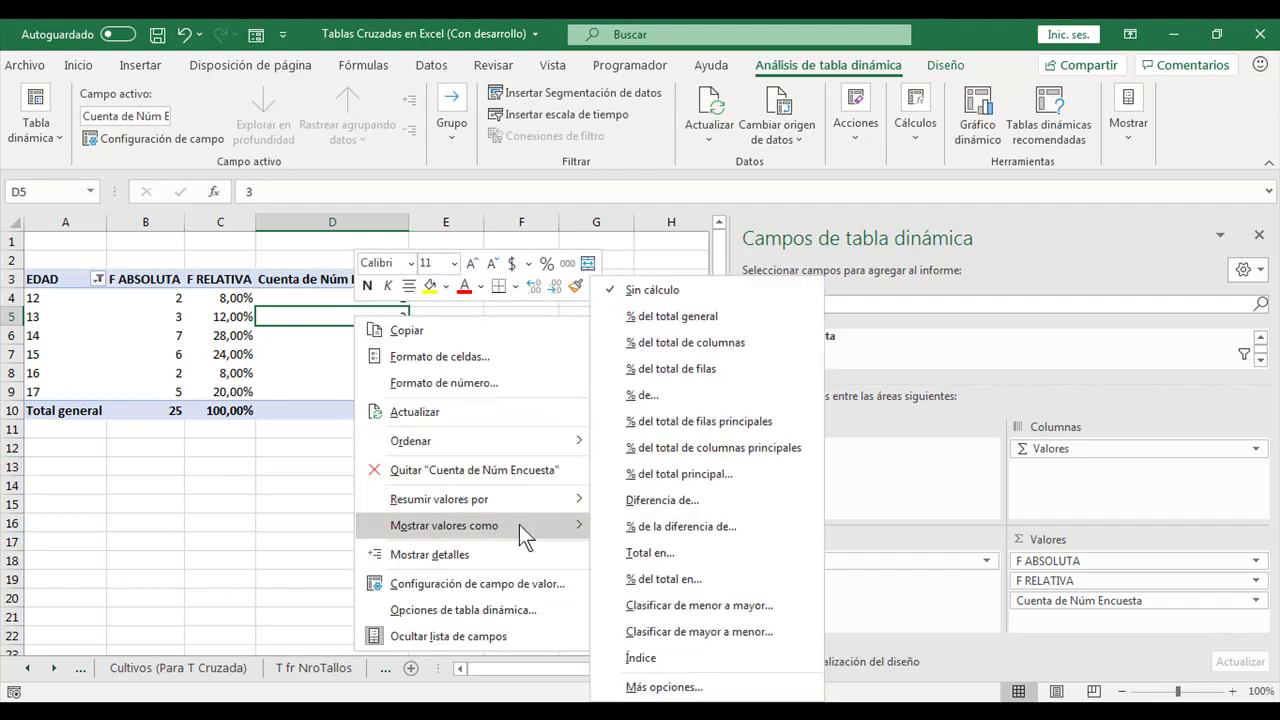
left_click(659, 552)
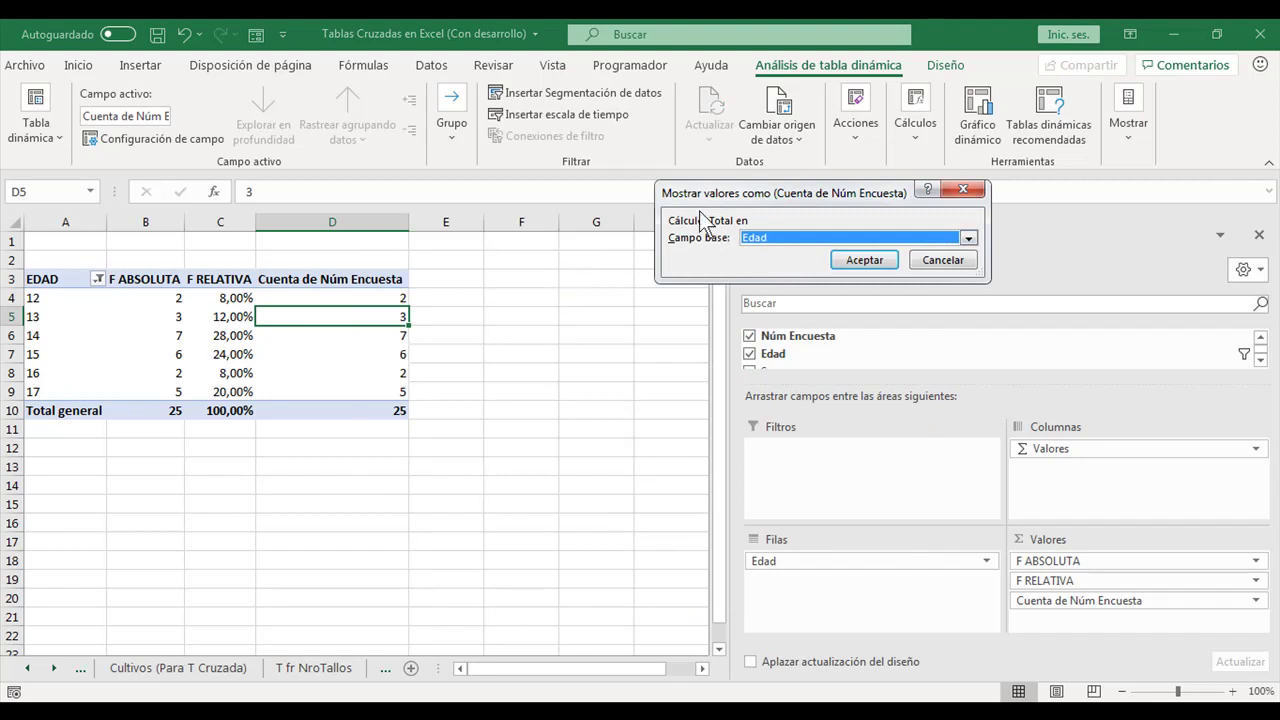
left_click_drag(738, 204, 562, 255)
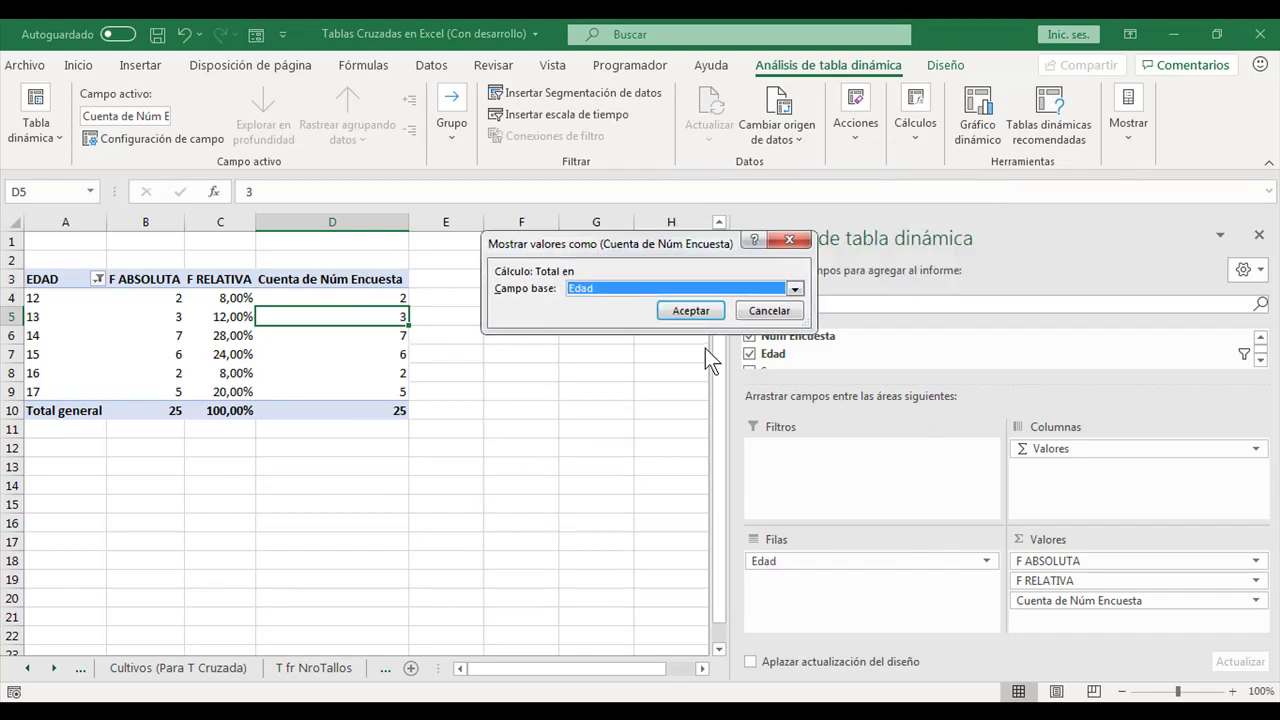
left_click(690, 311)
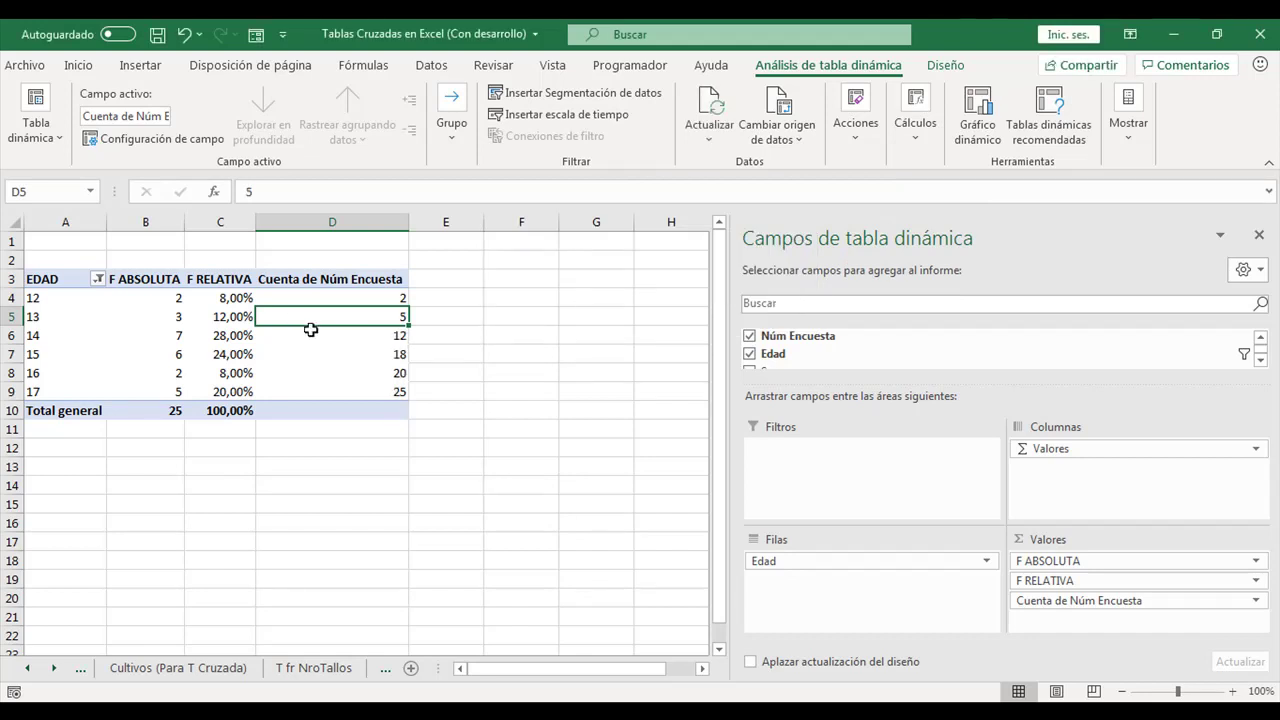
left_click(352, 297)
left_click(350, 318)
Check the final running total of 25 and type F ACUMULADA as the header.
left_click(344, 396)
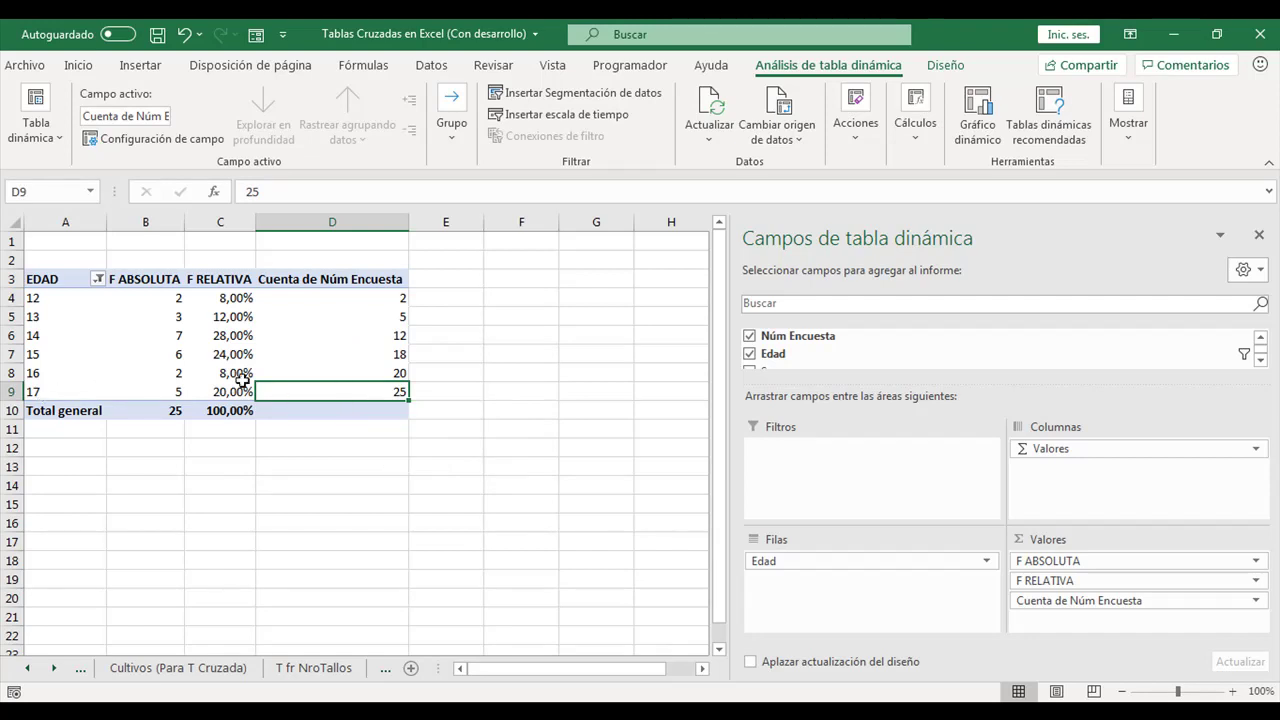
mouse_move(334, 391)
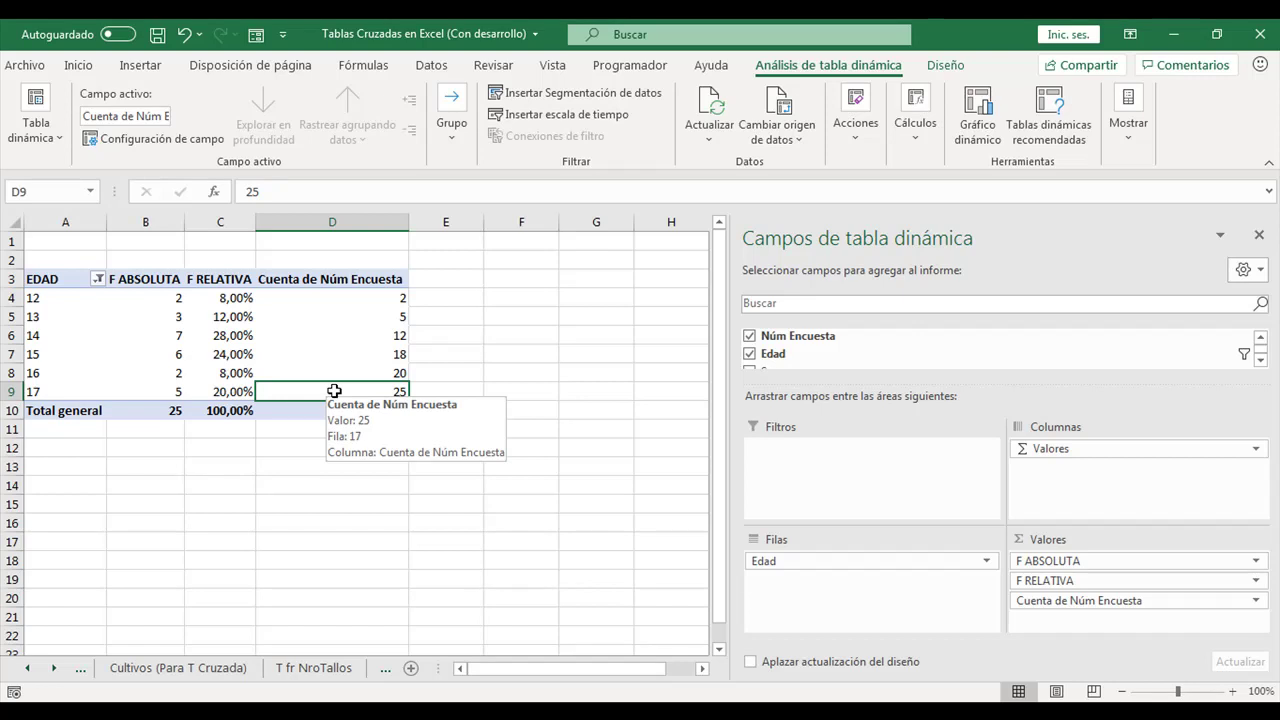
left_click(318, 279)
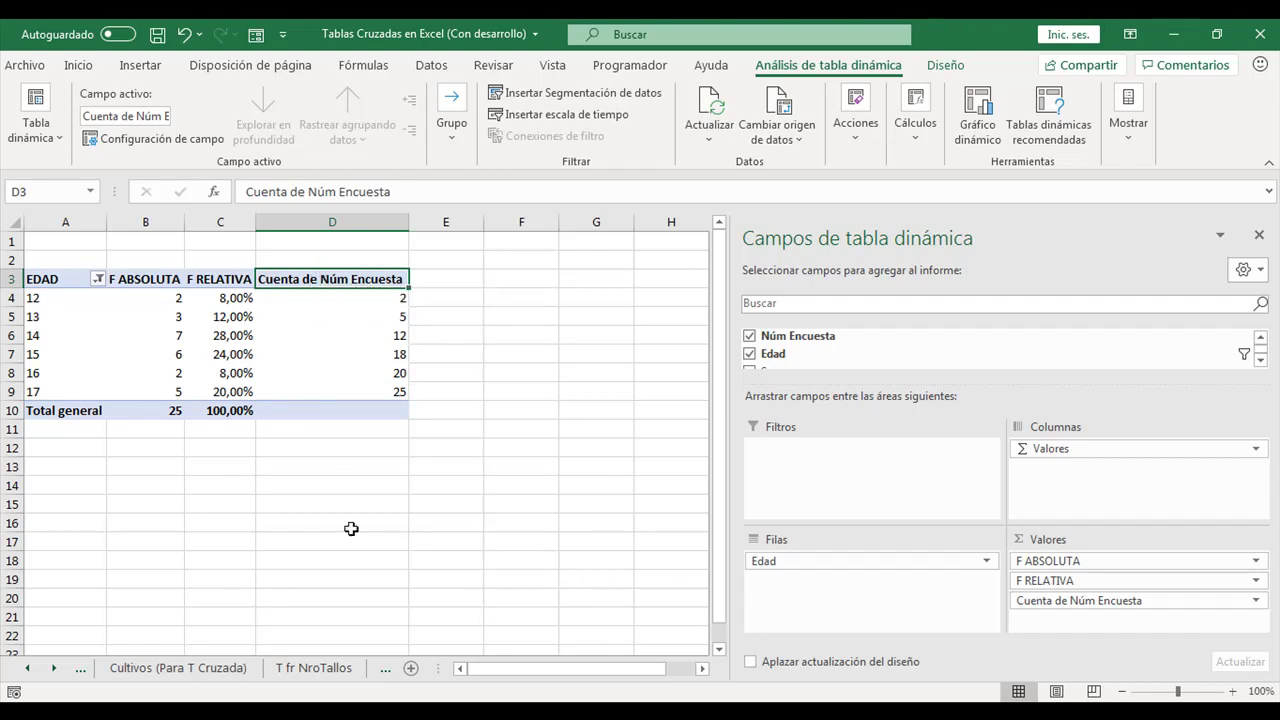
type("F ACUMULADA")
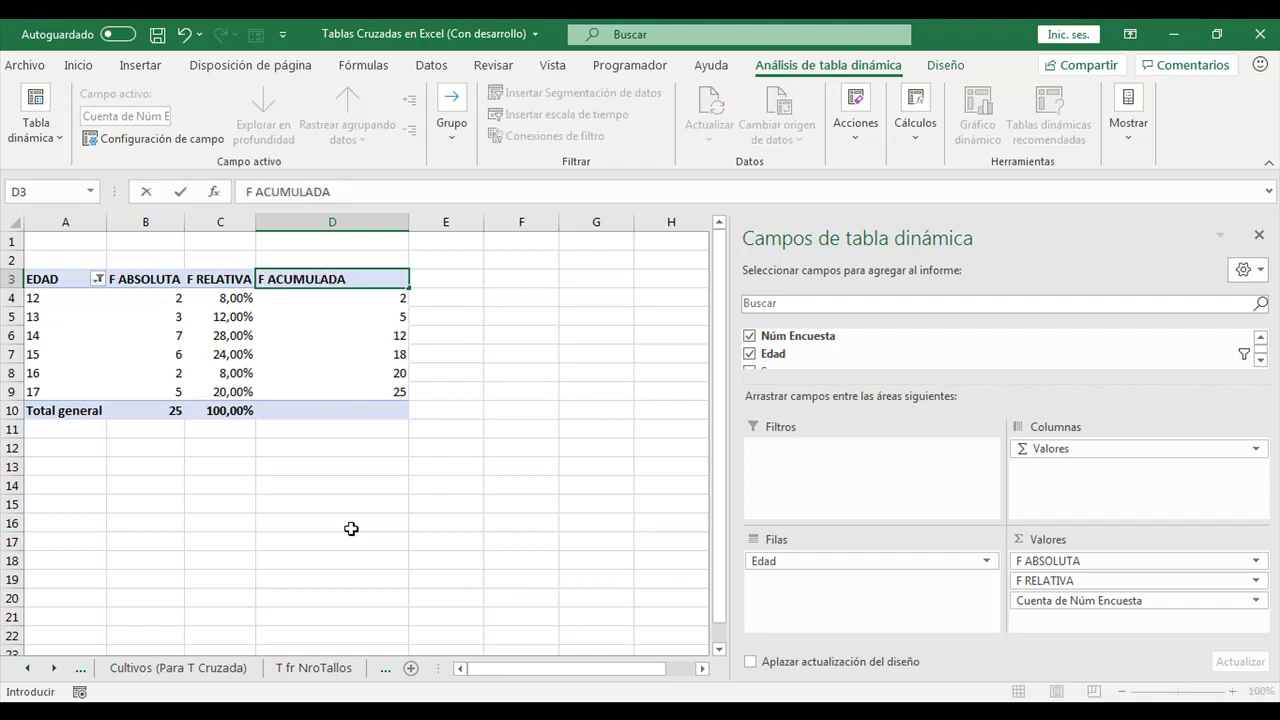
Confirm F ACUMULADA, then add a Núm Encuesta count shown as cumulative % by Edad.
left_click(346, 334)
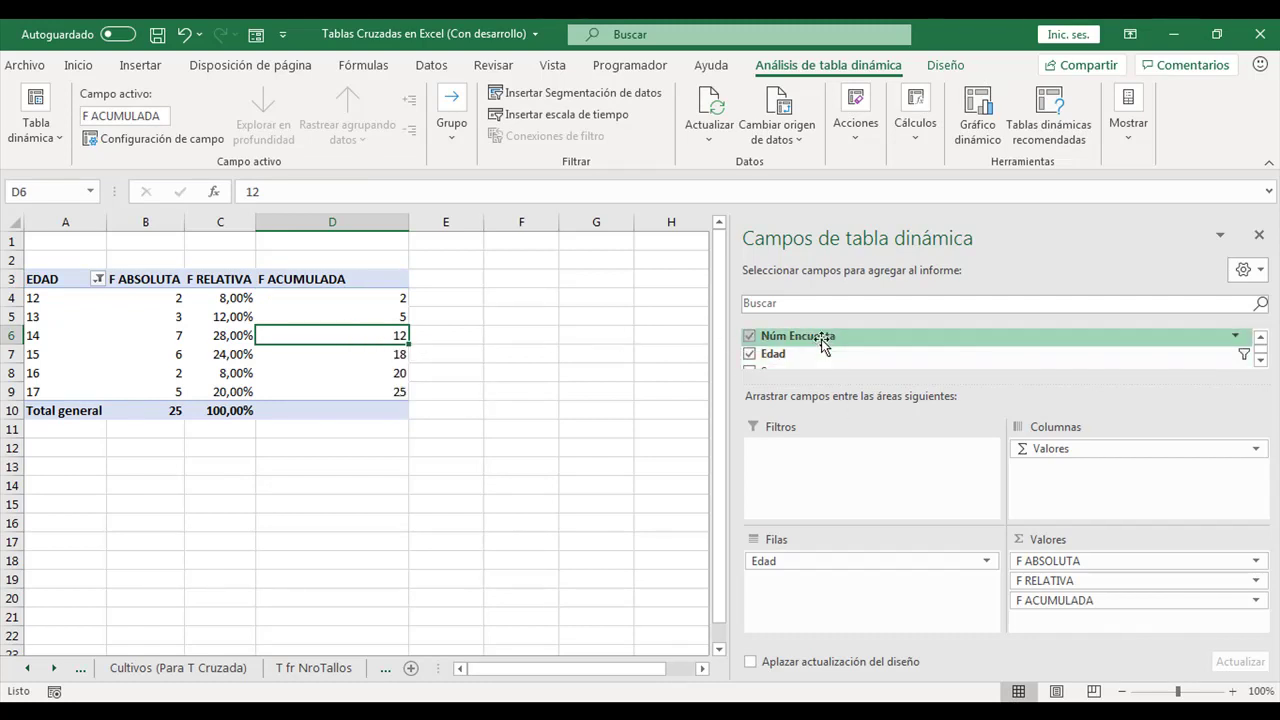
left_click_drag(820, 337, 1085, 625)
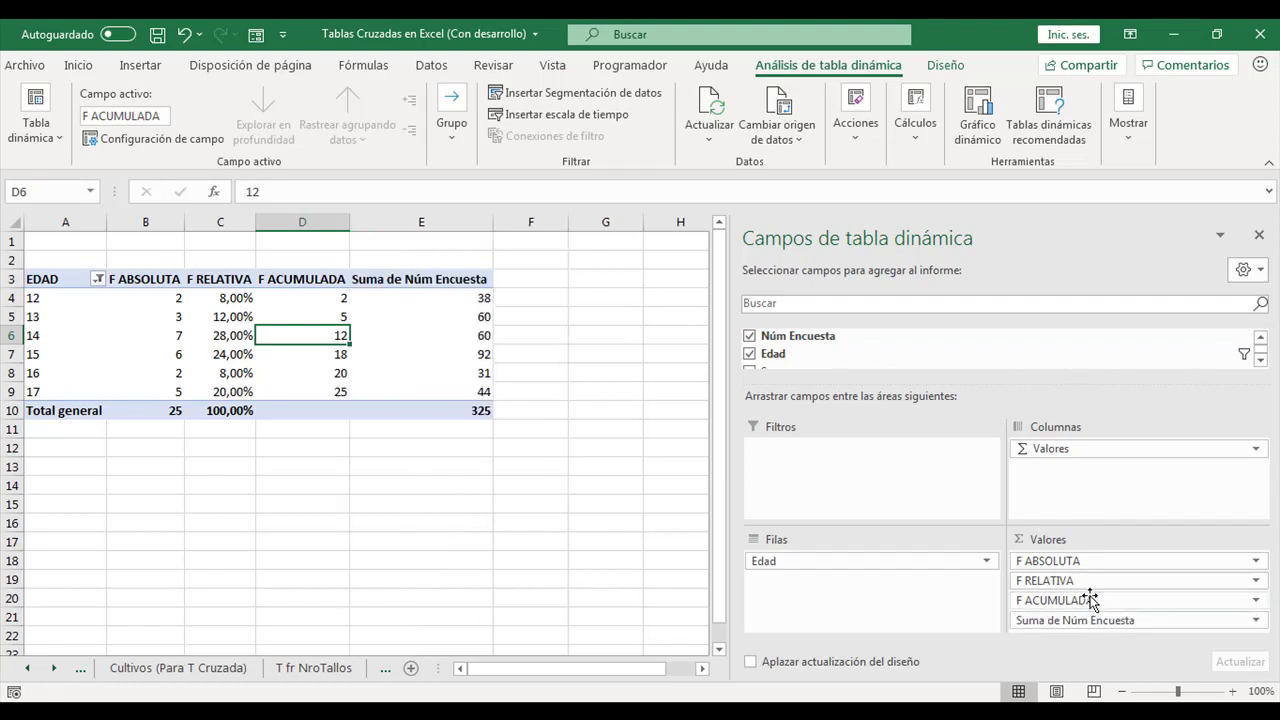
right_click(466, 316)
mouse_move(551, 510)
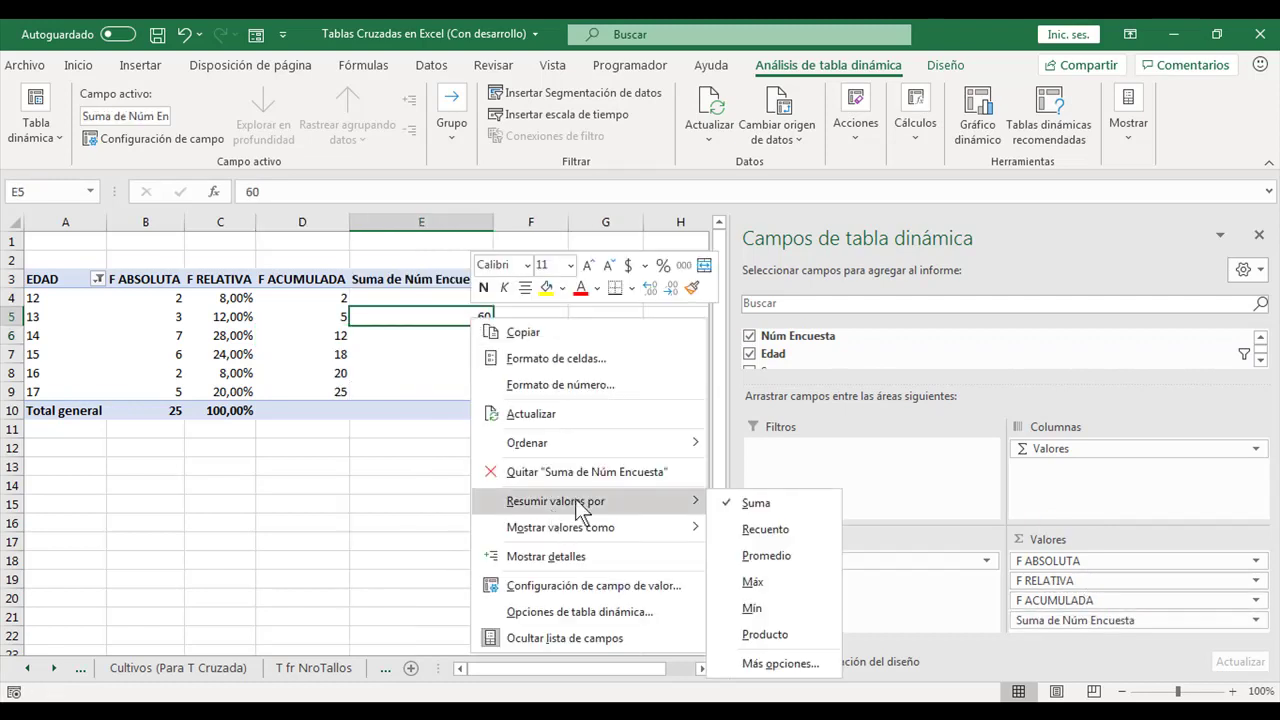
left_click(795, 527)
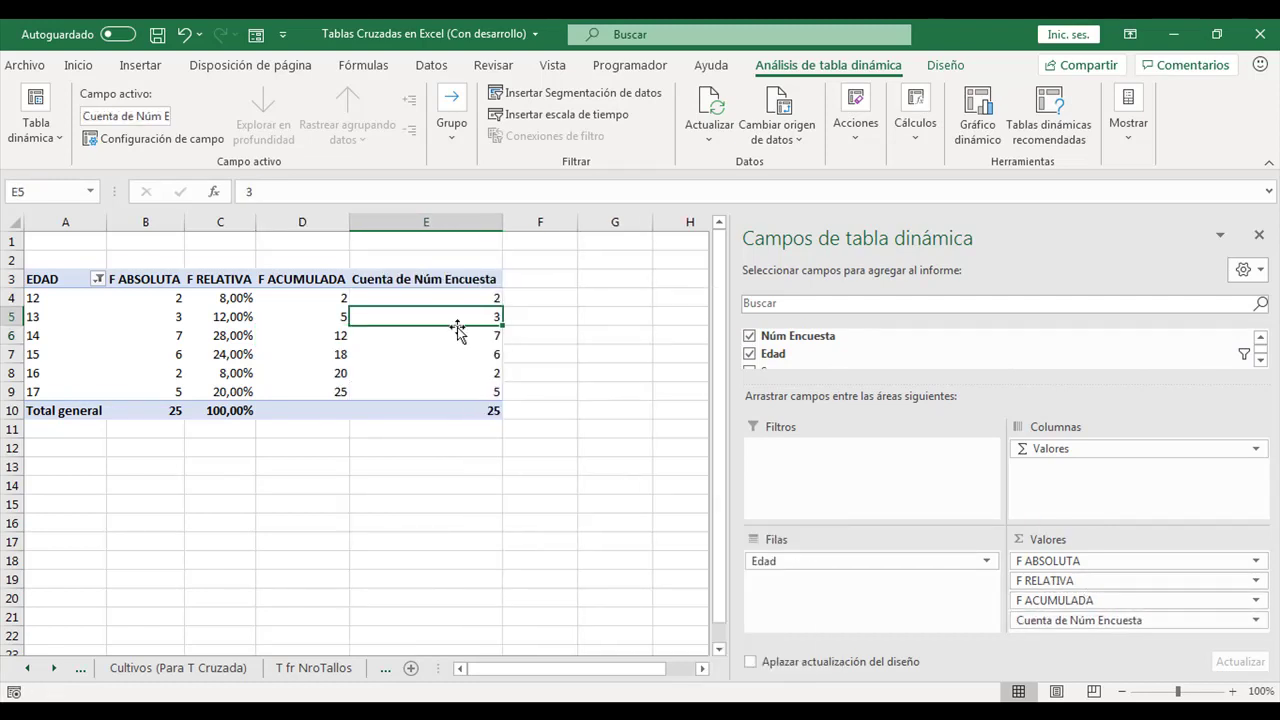
right_click(460, 319)
mouse_move(582, 524)
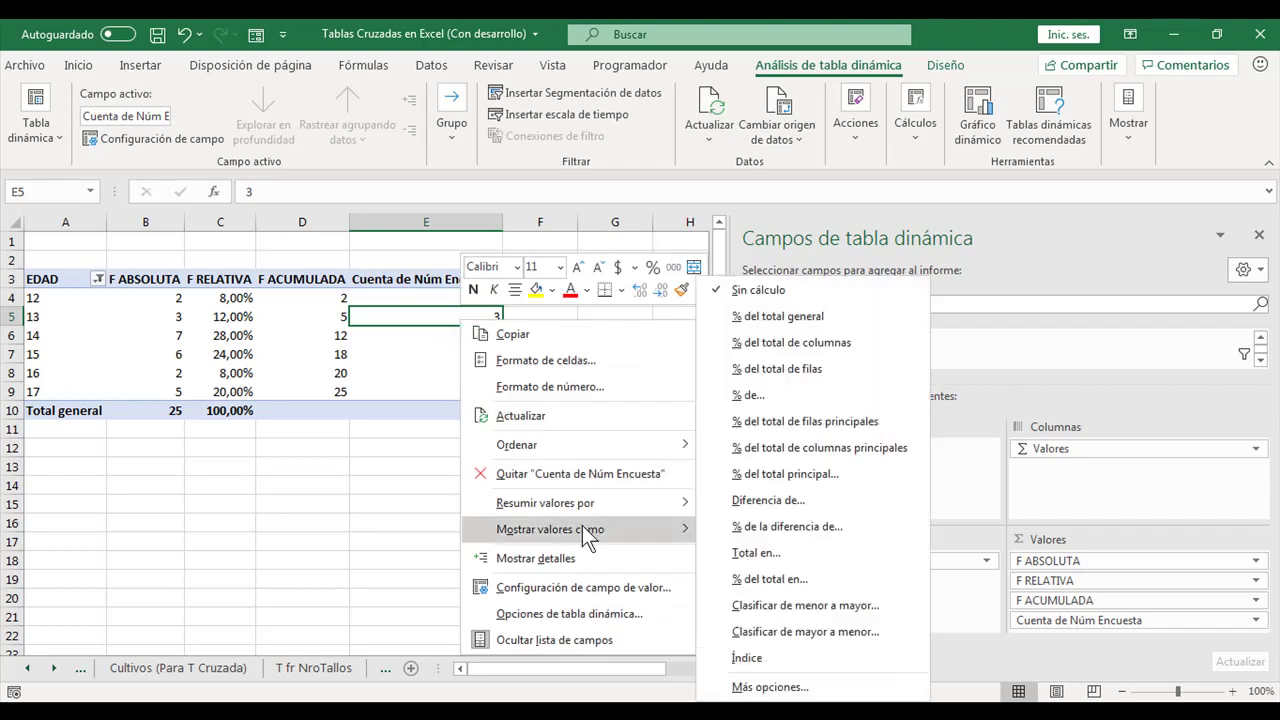
left_click(770, 580)
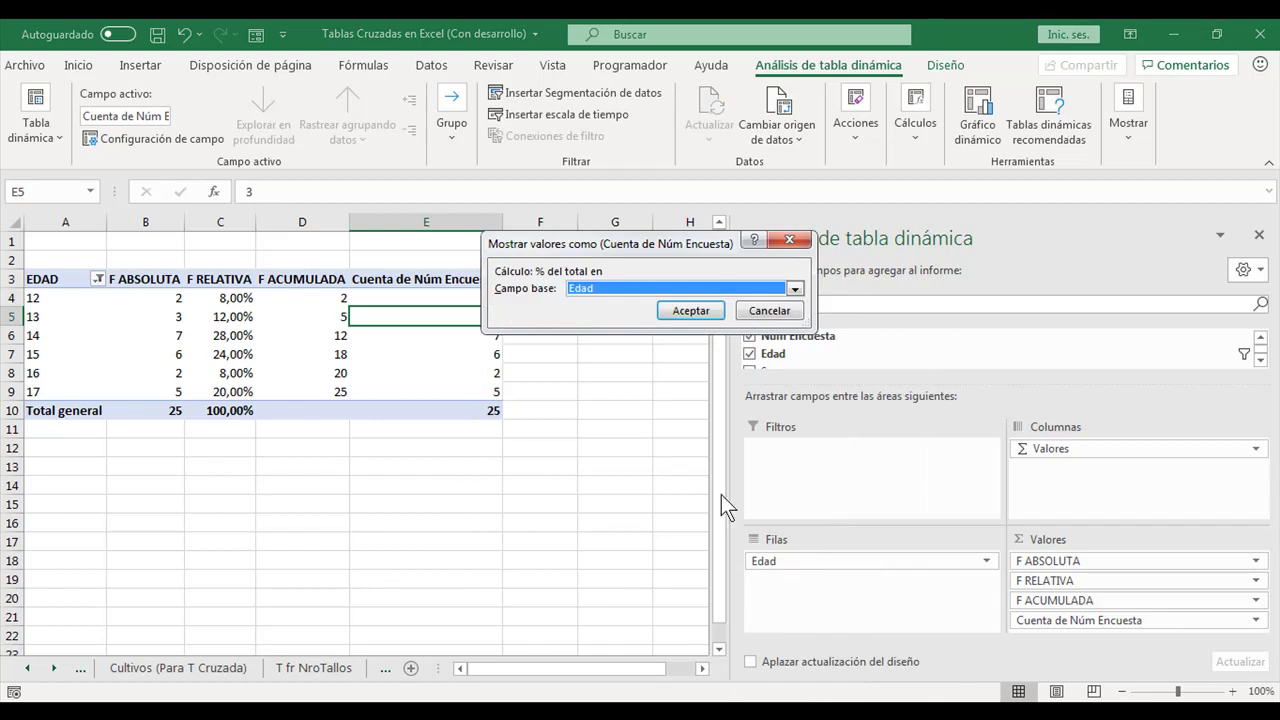
left_click(673, 314)
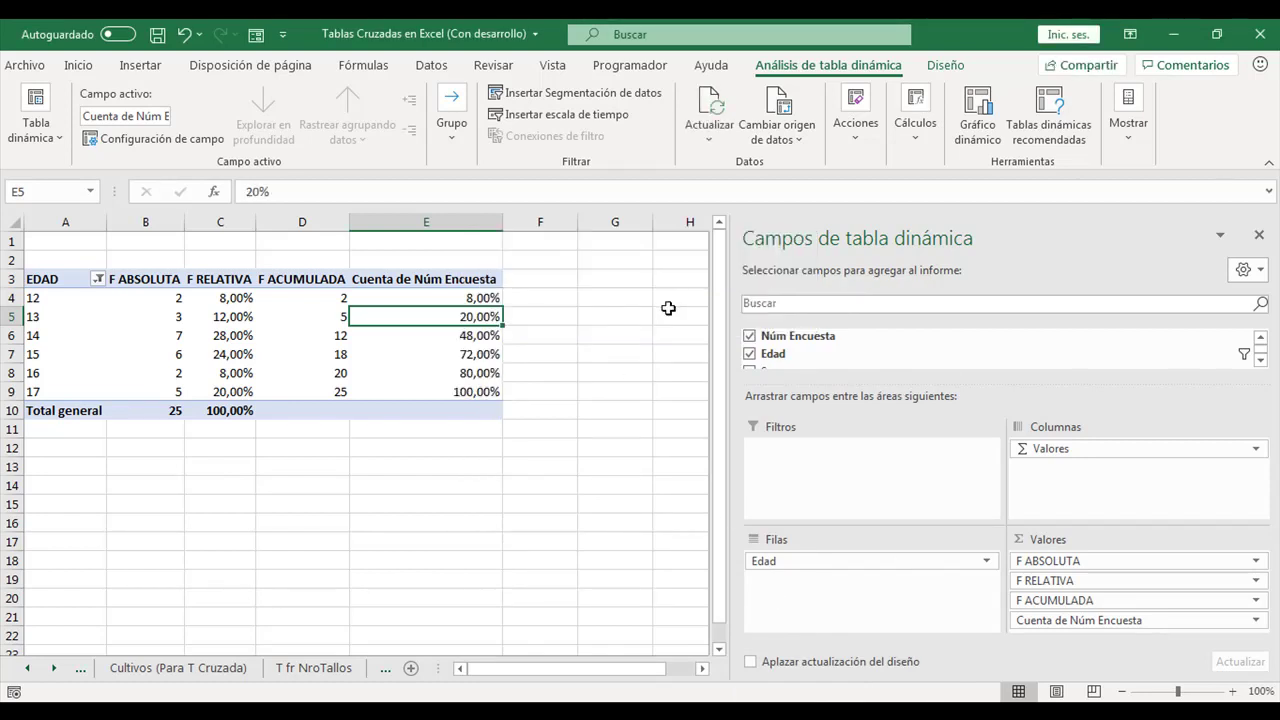
Retitle the new column's header E3 as F ACUMULADA %.
left_click(412, 268)
left_click(412, 280)
key("BackSpace")
type("F CUM")
key("BackSpace")
key("BackSpace")
type("ACUMULADA %")
key("Return")
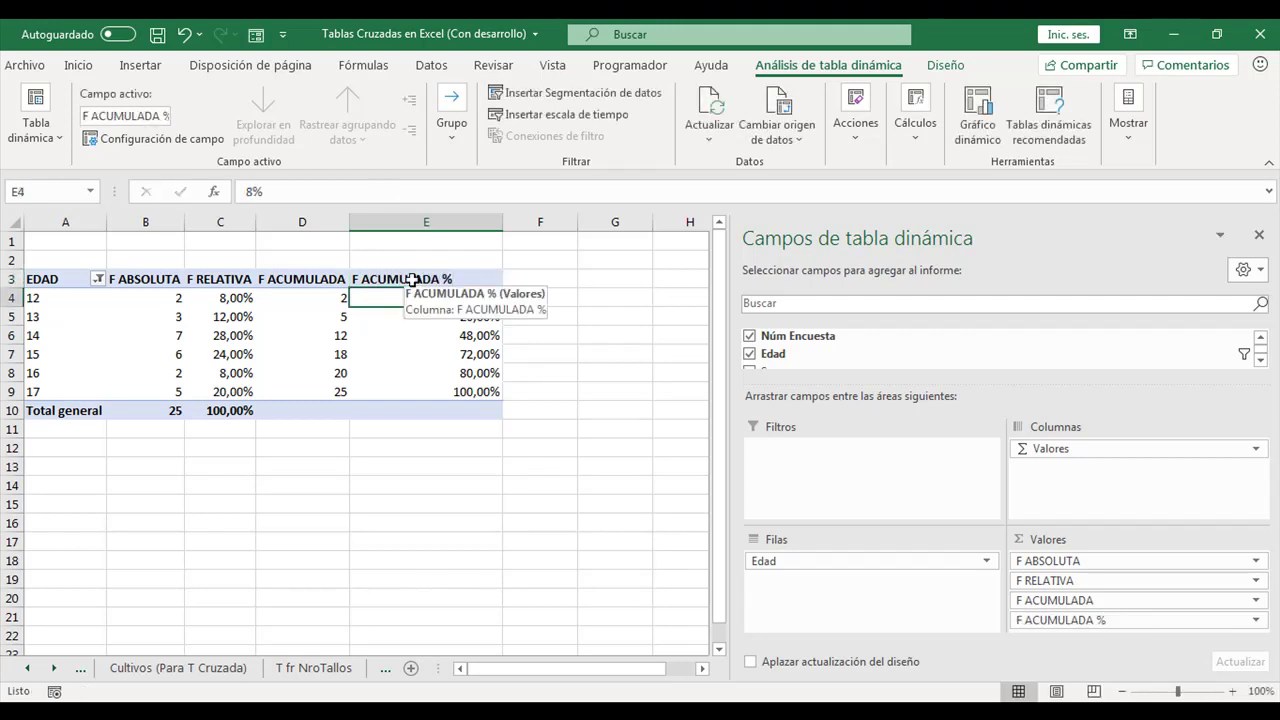
left_click(443, 366)
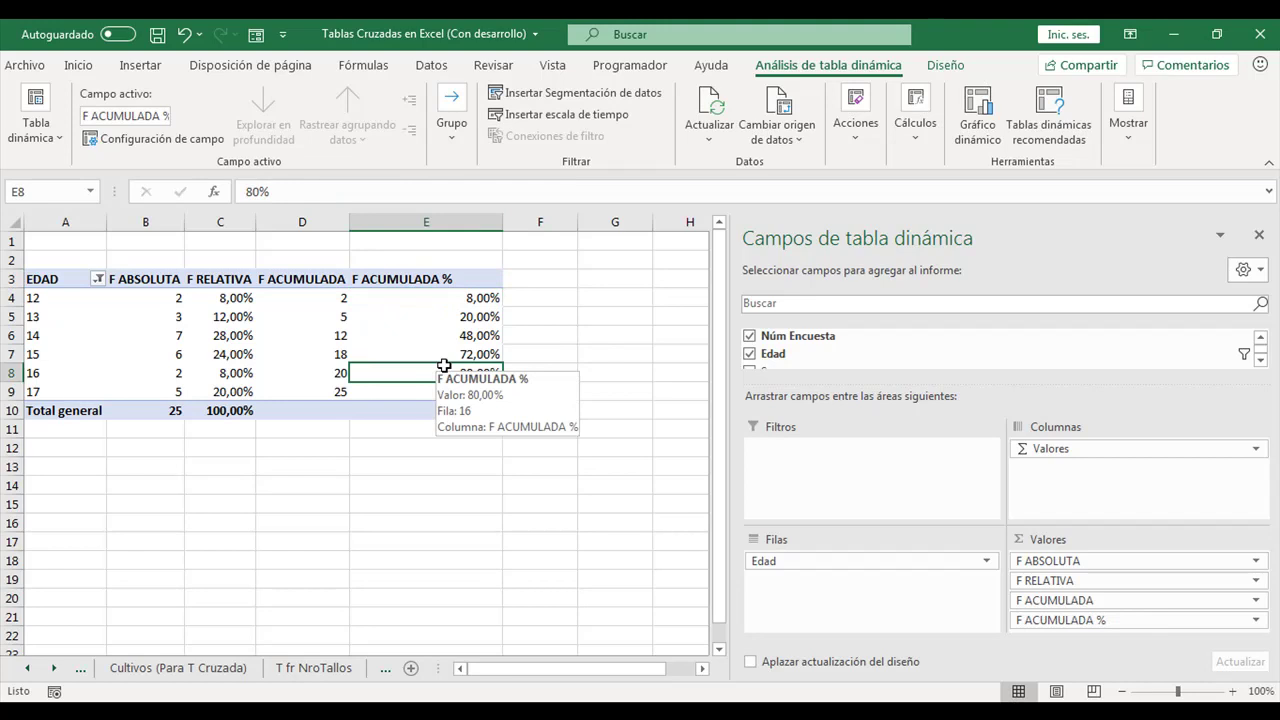
left_click(479, 428)
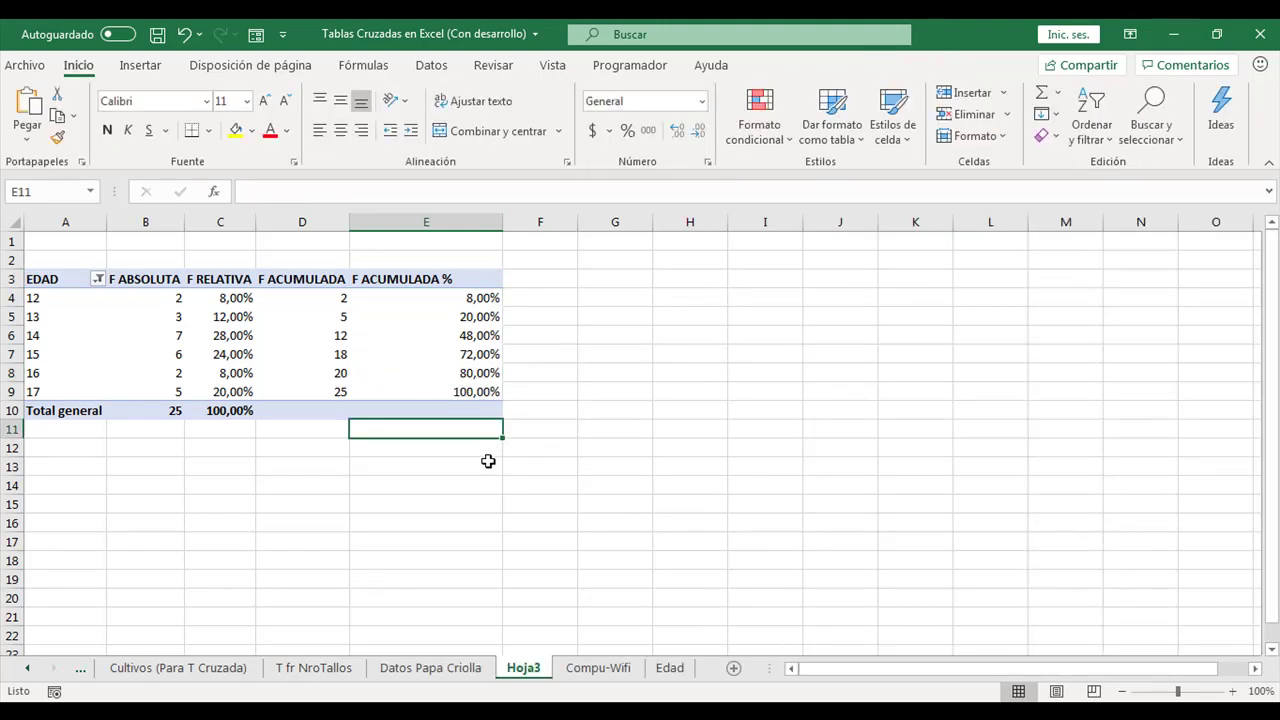
left_click(430, 354)
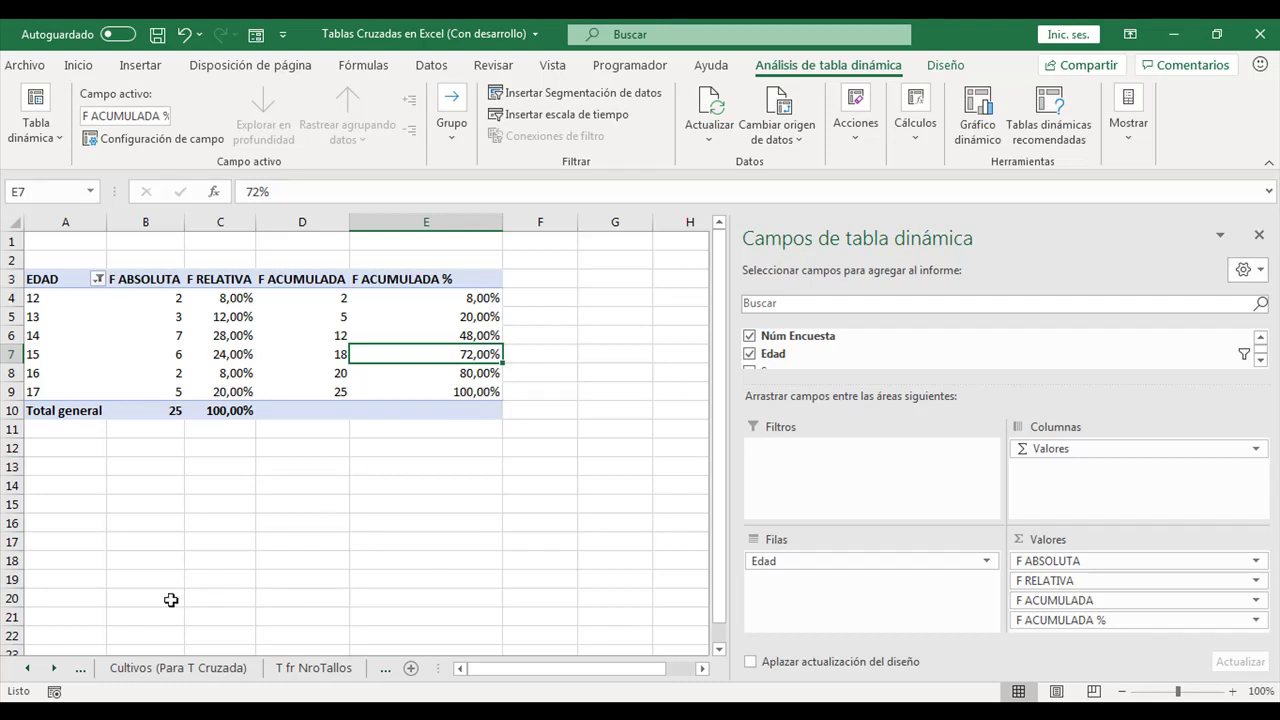
left_click(55, 670)
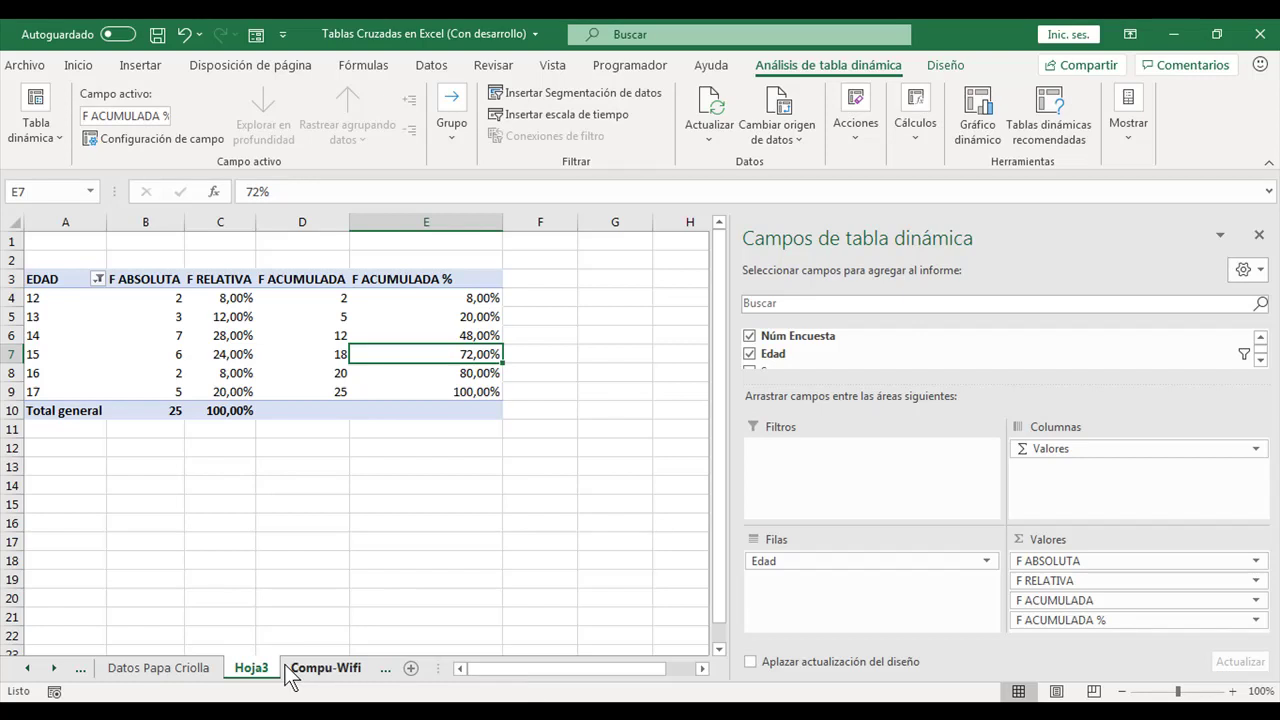
left_click(290, 670)
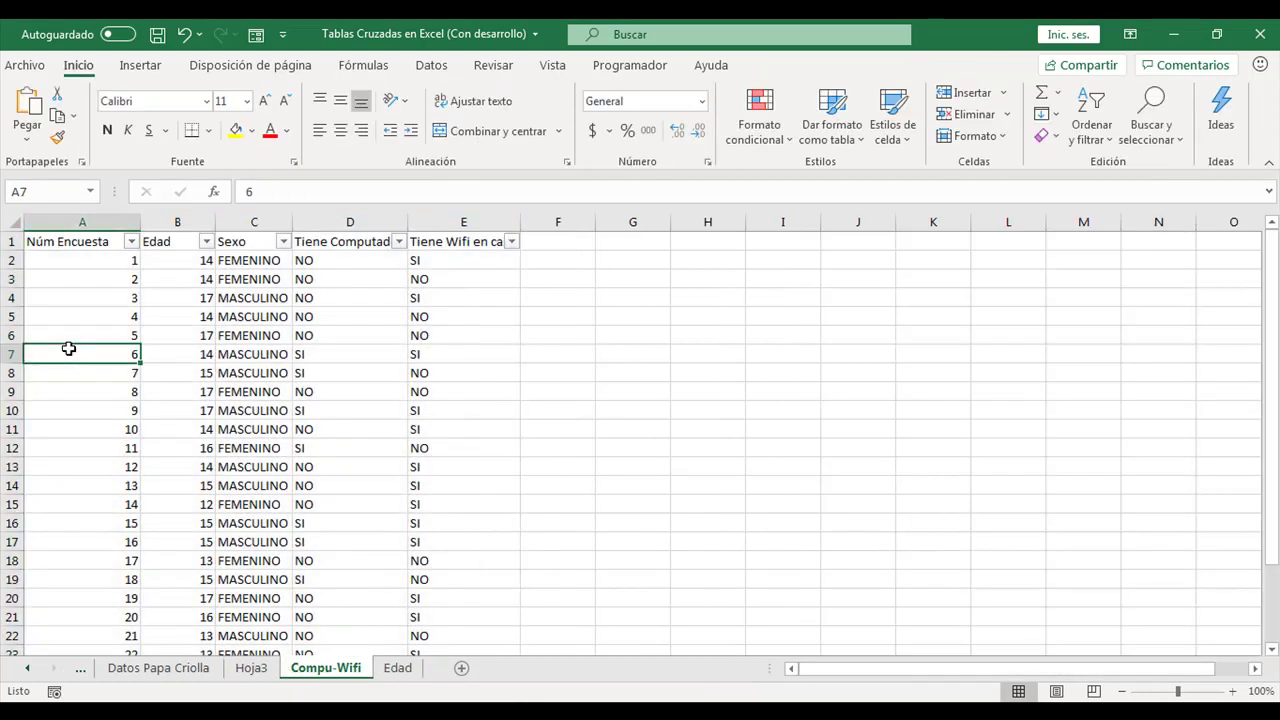
left_click_drag(68, 352, 430, 356)
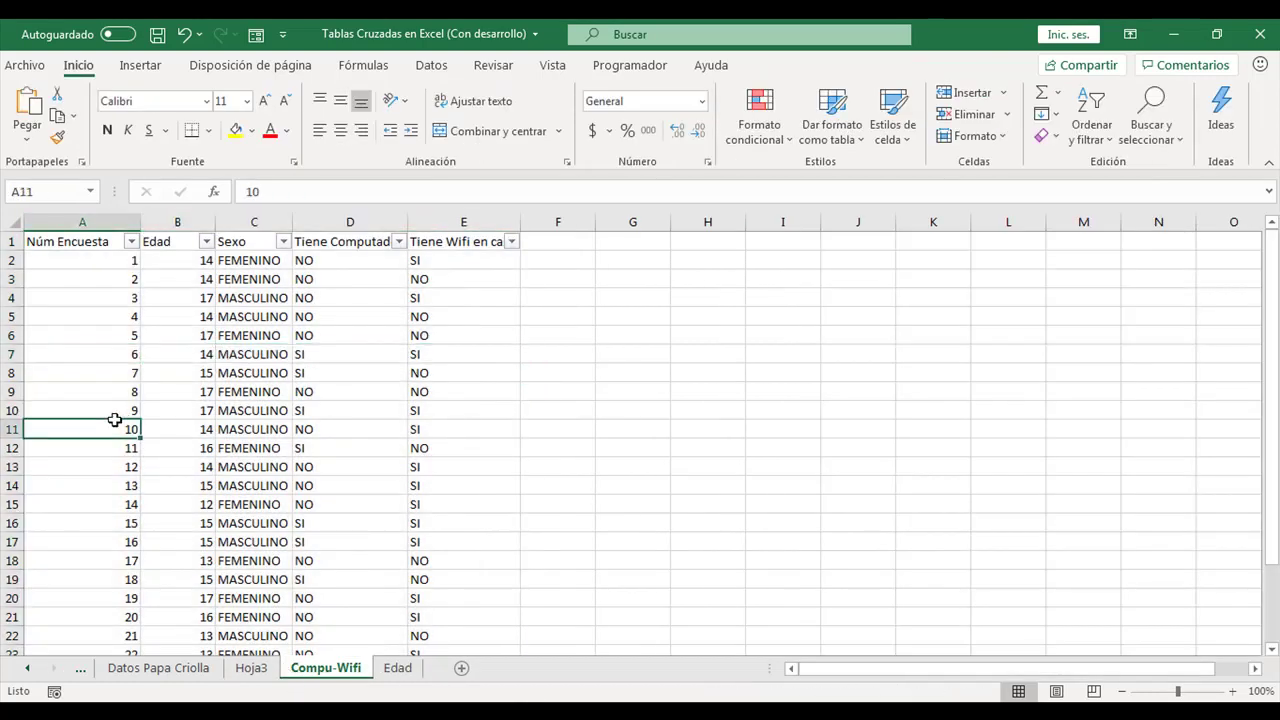
left_click(260, 668)
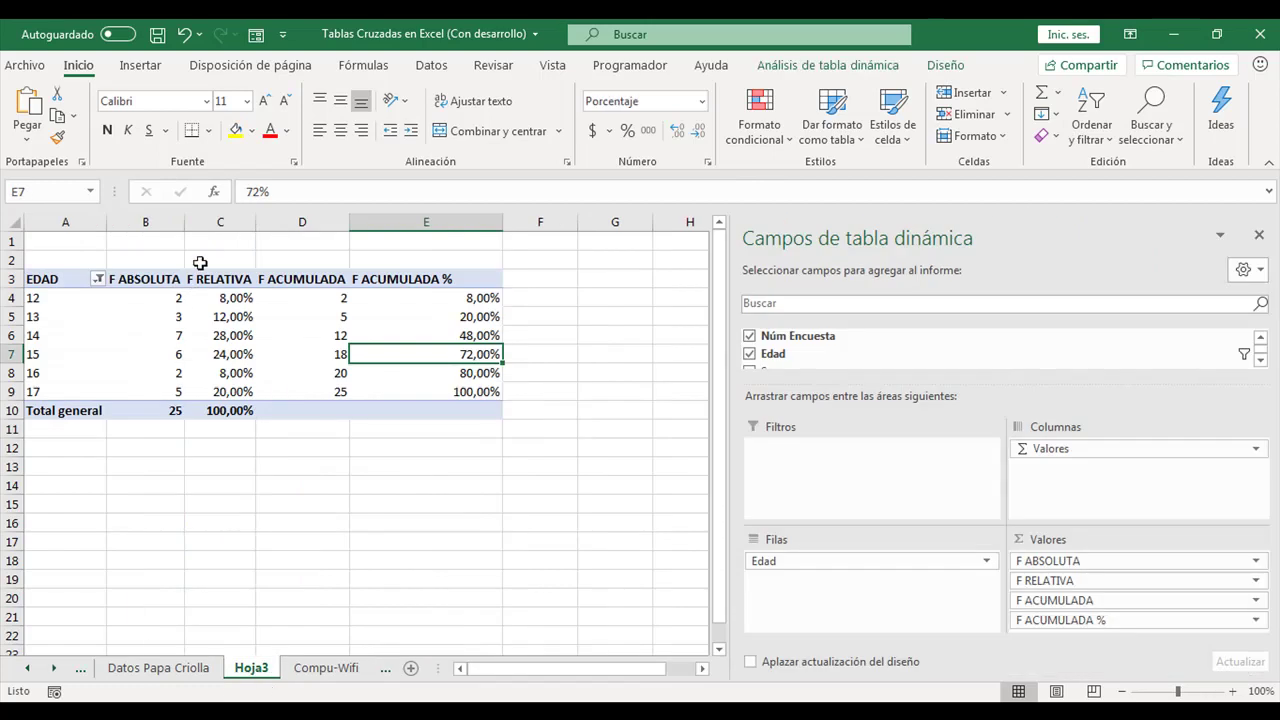
left_click_drag(64, 279, 147, 395)
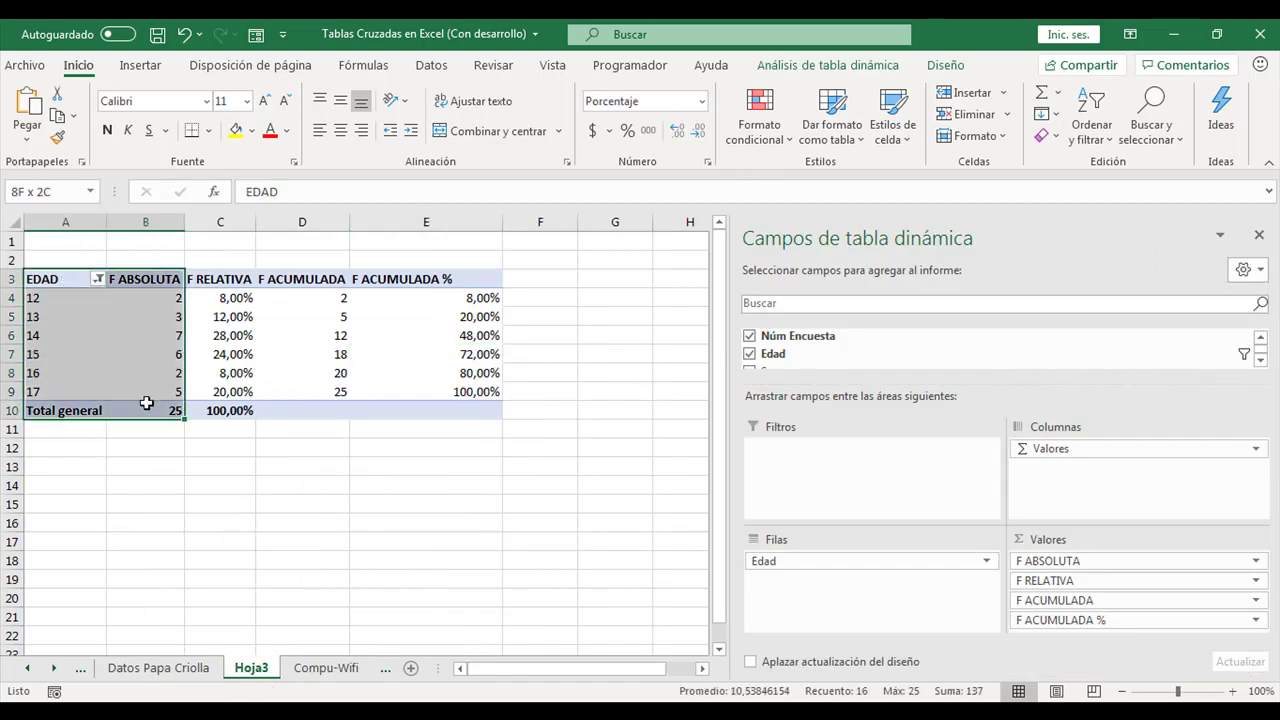
left_click(174, 456)
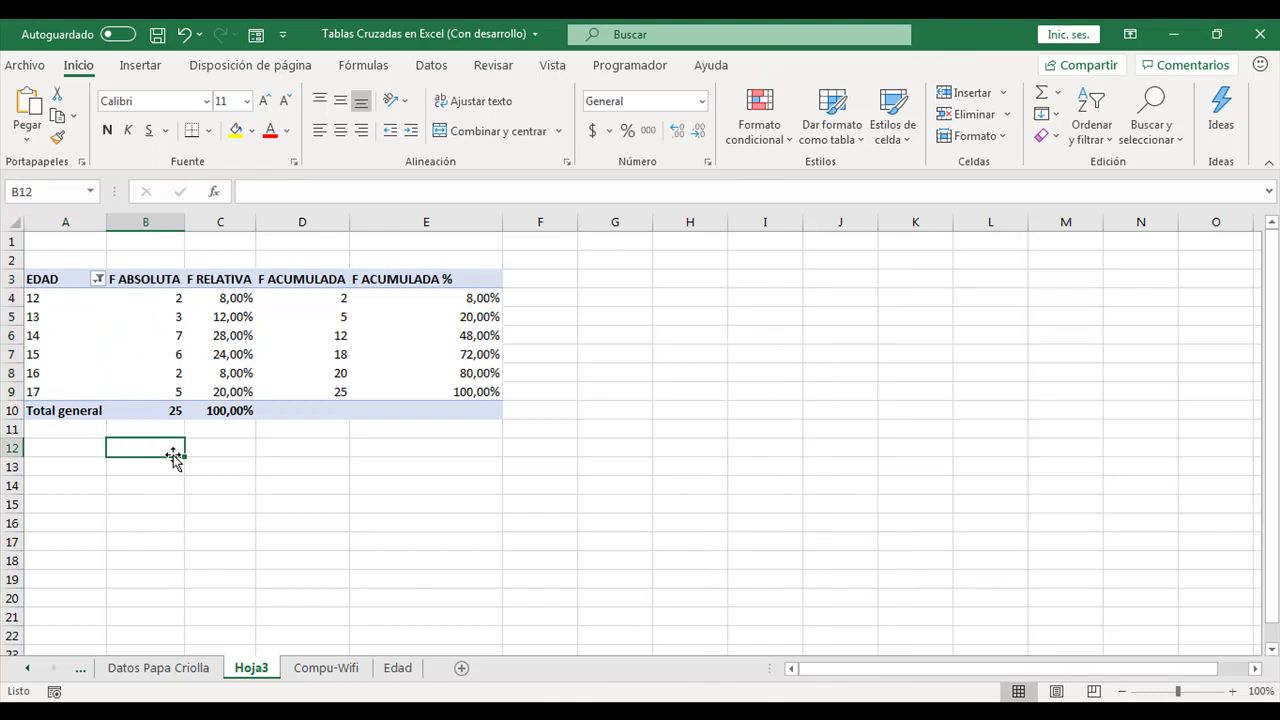